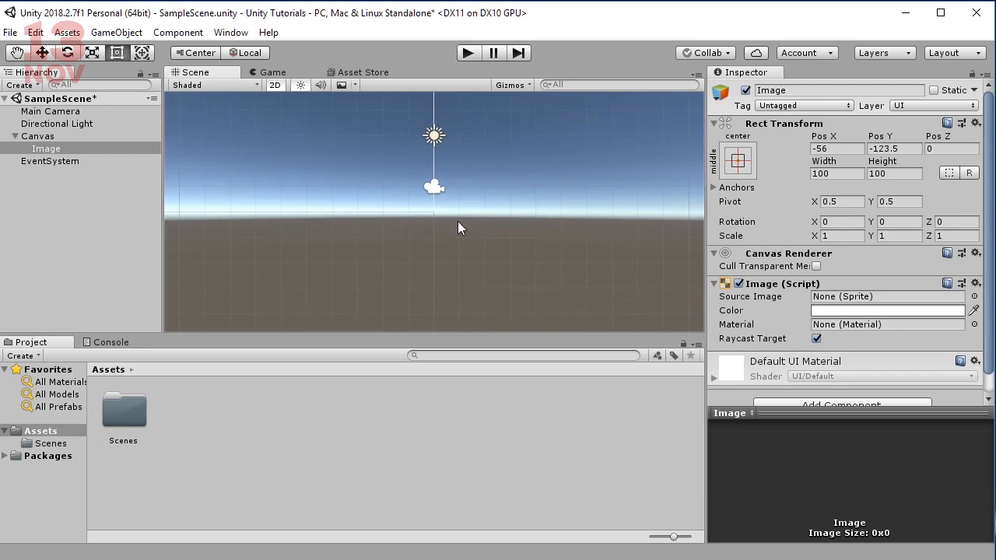
- Set the source image of the Canvas's Image object to the built-in Knob sprite
{"action": "left_click", "coordinate": [52, 148]}
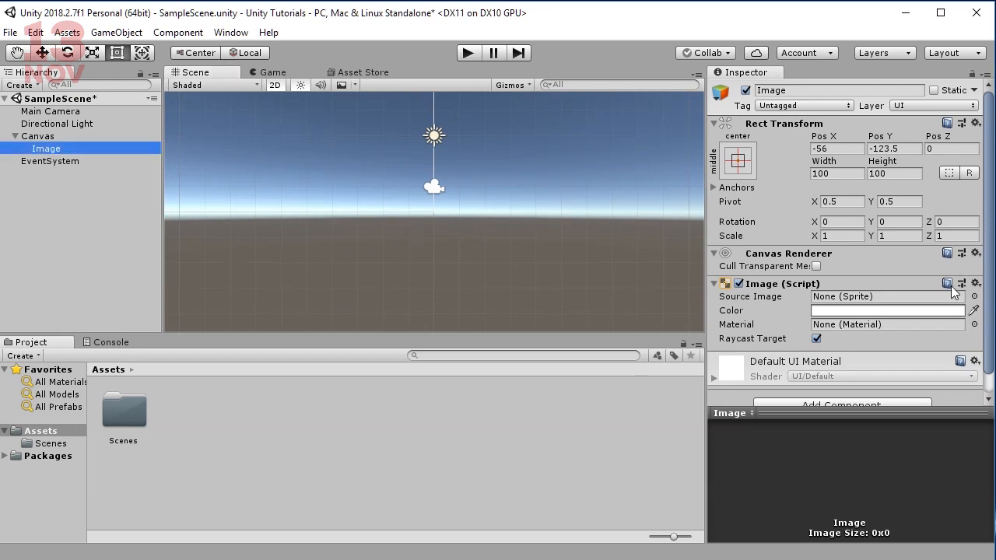
{"action": "left_click", "coordinate": [975, 296]}
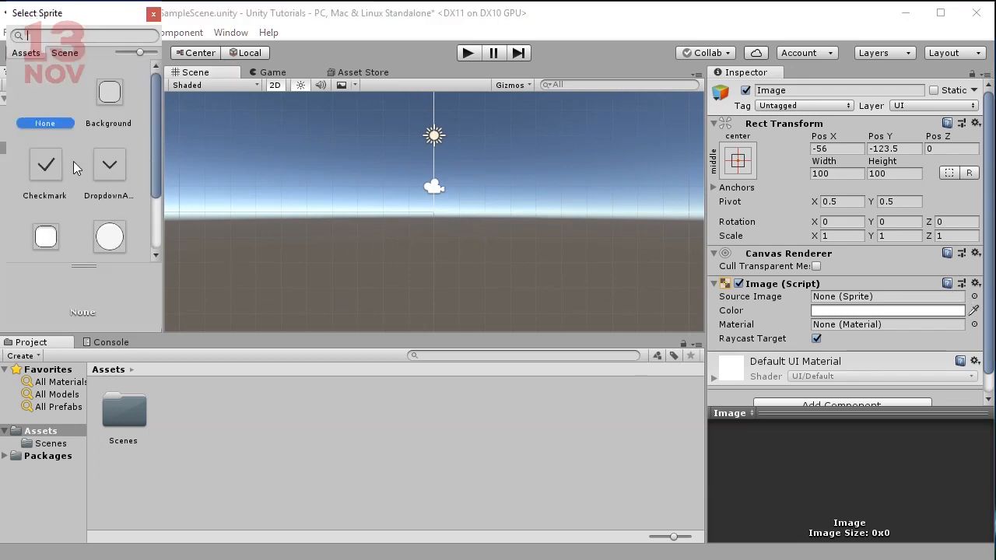
{"action": "scroll", "coordinate": [154, 195], "scroll_direction": "down", "scroll_amount": 3}
{"action": "left_click", "coordinate": [108, 147]}
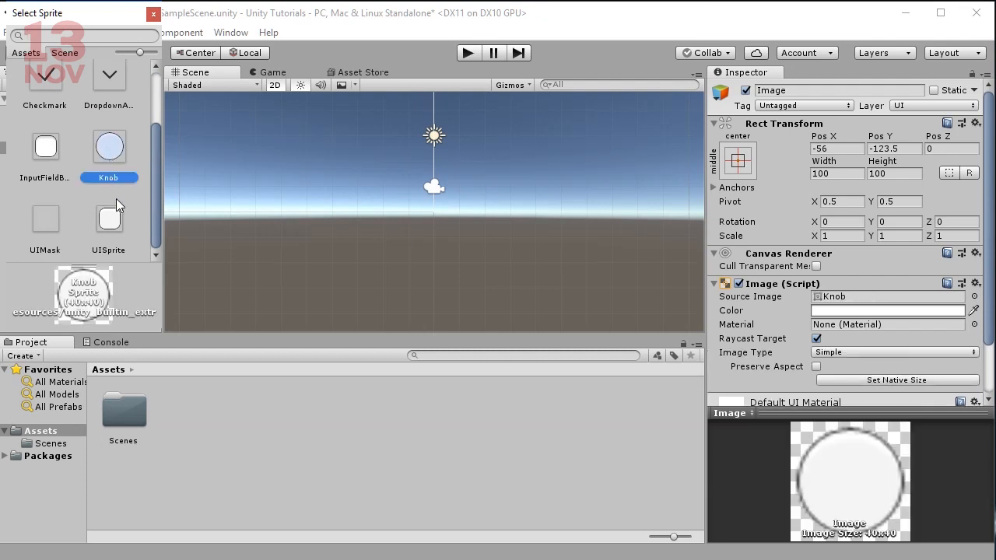
{"action": "left_click", "coordinate": [153, 14]}
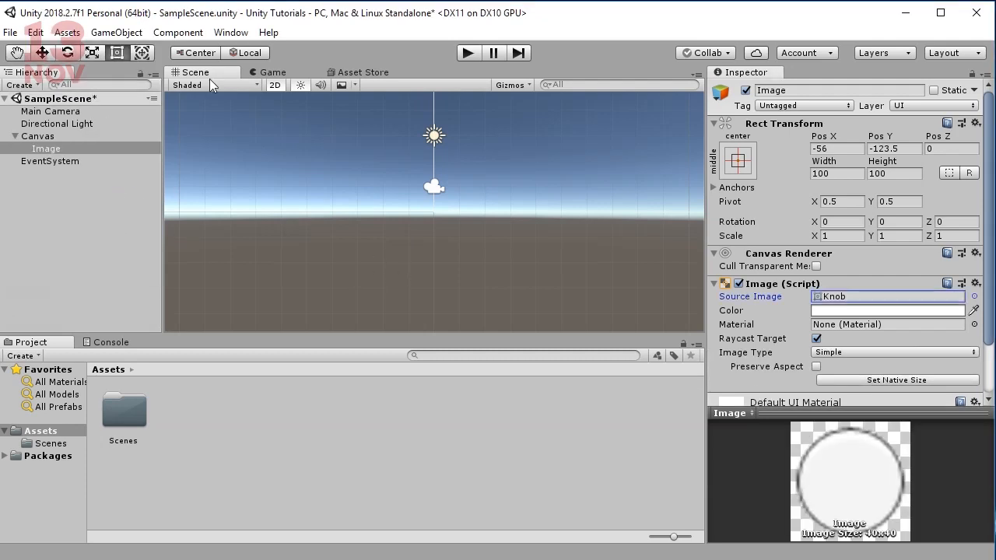
- Centre the knob image in the canvas using the middle-center anchor preset that also sets the position
{"action": "double_click", "coordinate": [53, 148]}
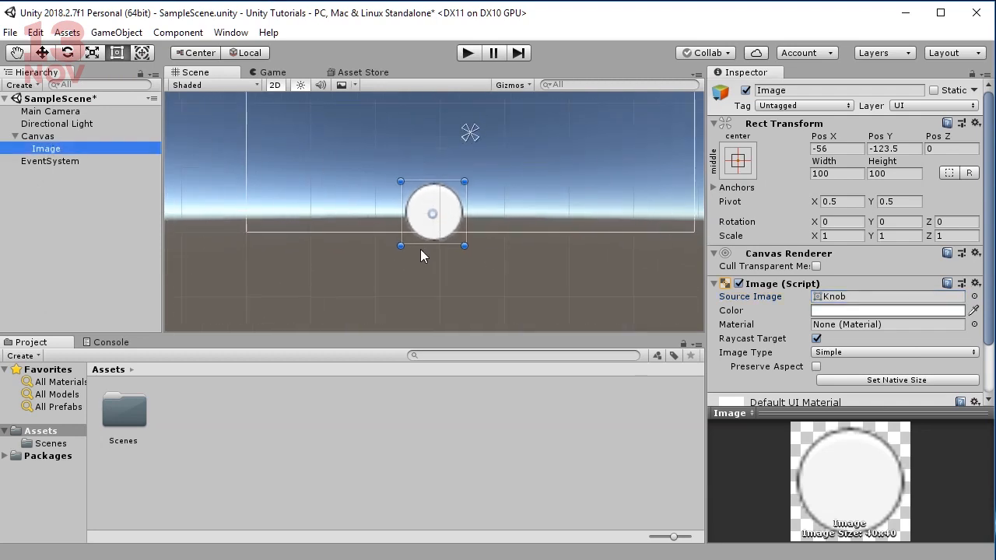
{"action": "scroll", "coordinate": [420, 249], "scroll_direction": "down", "scroll_amount": 2}
{"action": "left_click", "coordinate": [737, 160]}
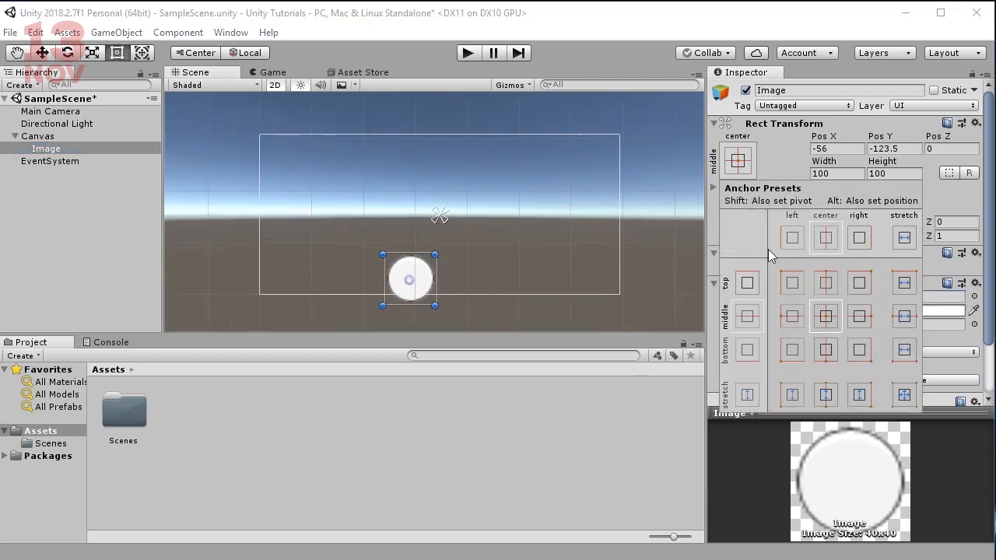
{"action": "left_click", "coordinate": [825, 316], "text": "alt"}
{"action": "scroll", "coordinate": [431, 257], "scroll_direction": "up", "scroll_amount": 3}
{"action": "left_click", "coordinate": [421, 268]}
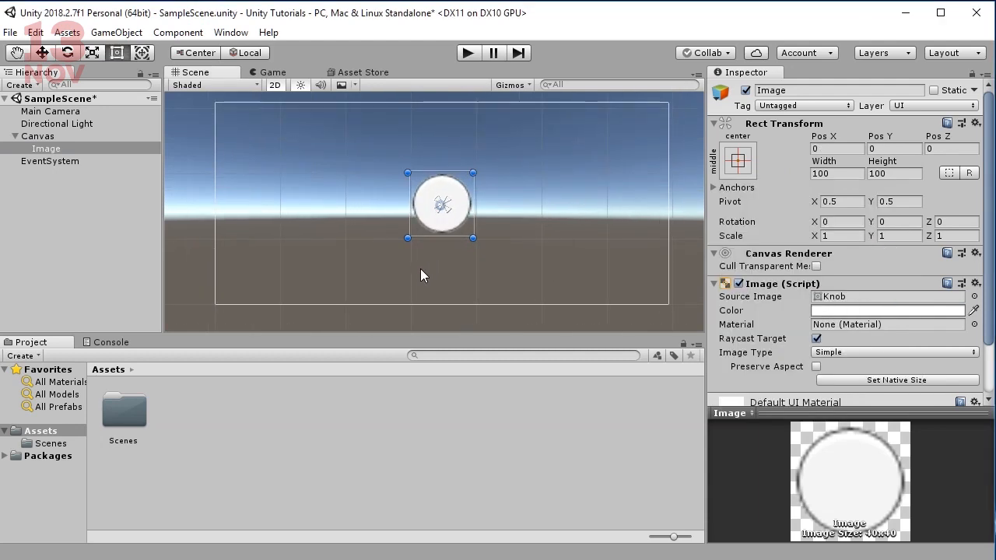
{"action": "middle_click_drag", "start_coordinate": [448, 263], "coordinate": [438, 272]}
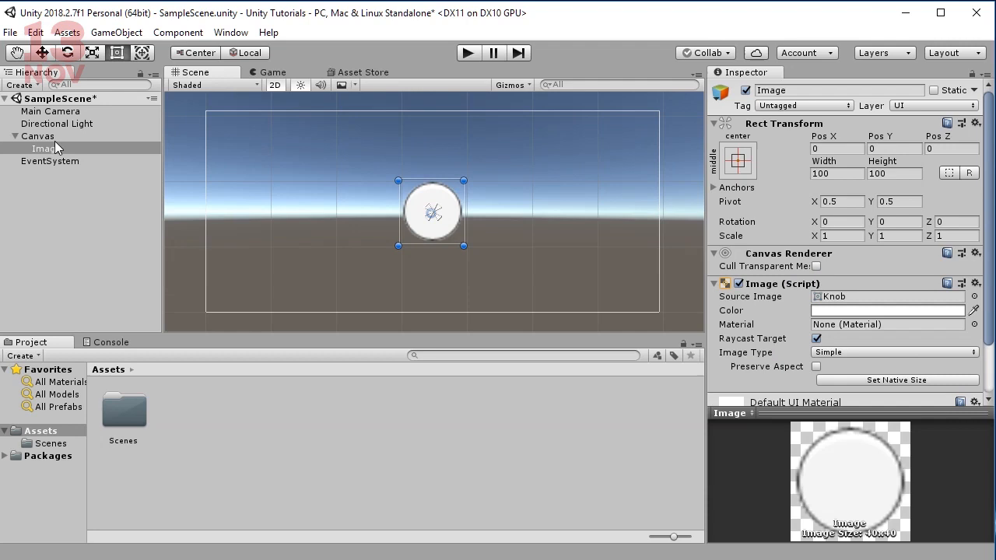
- Add a UI button to the Canvas and place it below and left of the circle, at about X -143, Y -102
{"action": "right_click", "coordinate": [52, 137]}
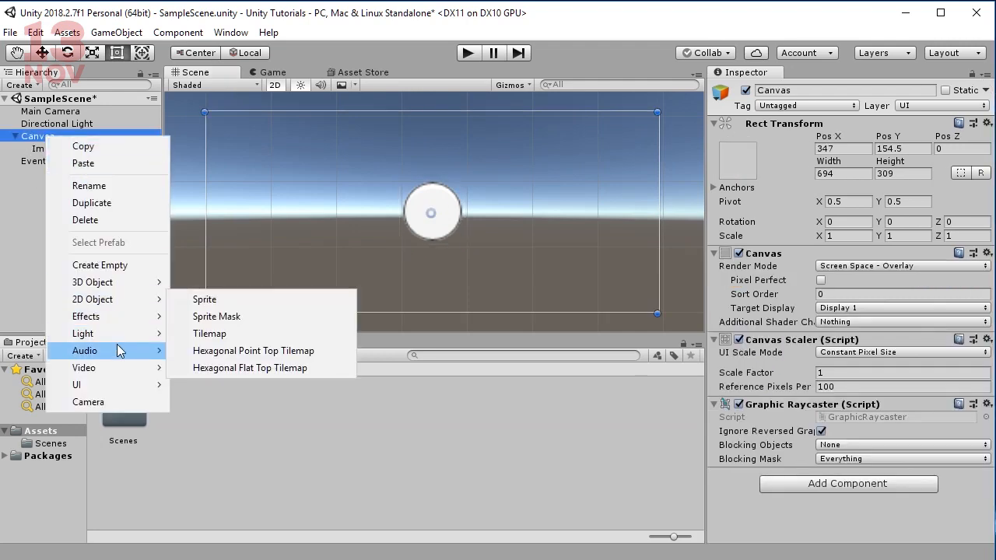
{"action": "mouse_move", "coordinate": [117, 385]}
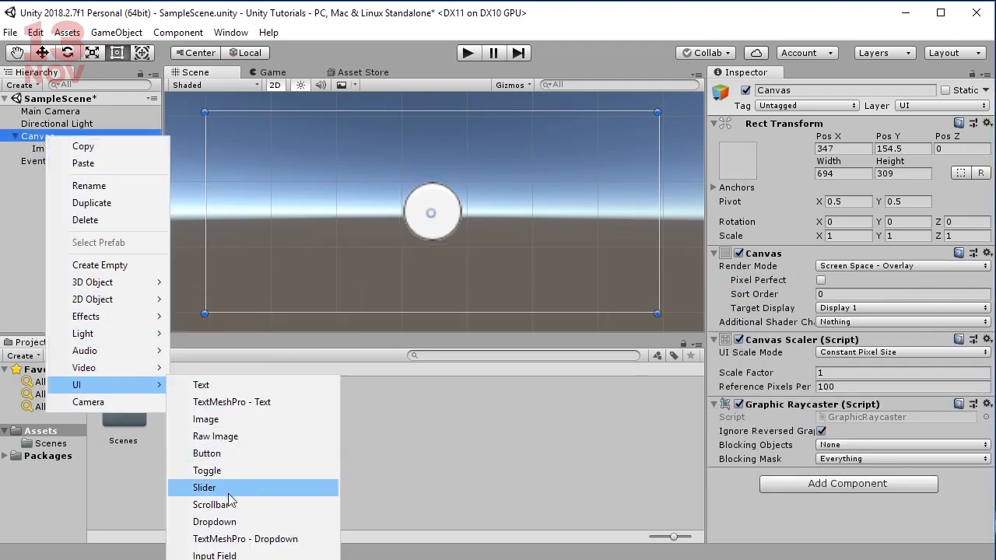
{"action": "left_click", "coordinate": [207, 453]}
{"action": "left_click_drag", "start_coordinate": [460, 235], "coordinate": [369, 293]}
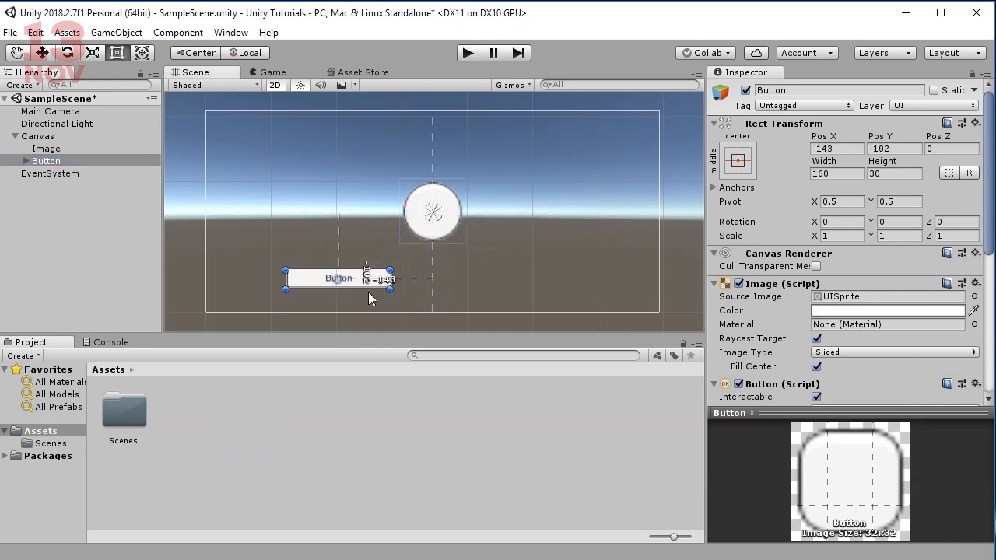
- Duplicate the button and place the copy below and right of the circle, at about X 145, Y -102
{"action": "left_click", "coordinate": [45, 161]}
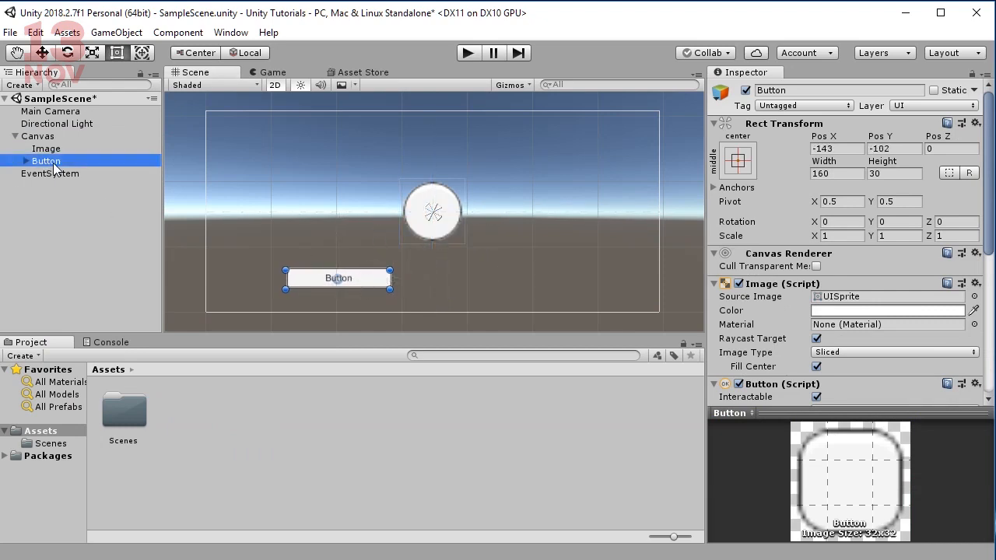
{"action": "key", "text": "ctrl+d"}
{"action": "left_click_drag", "start_coordinate": [359, 283], "coordinate": [551, 294]}
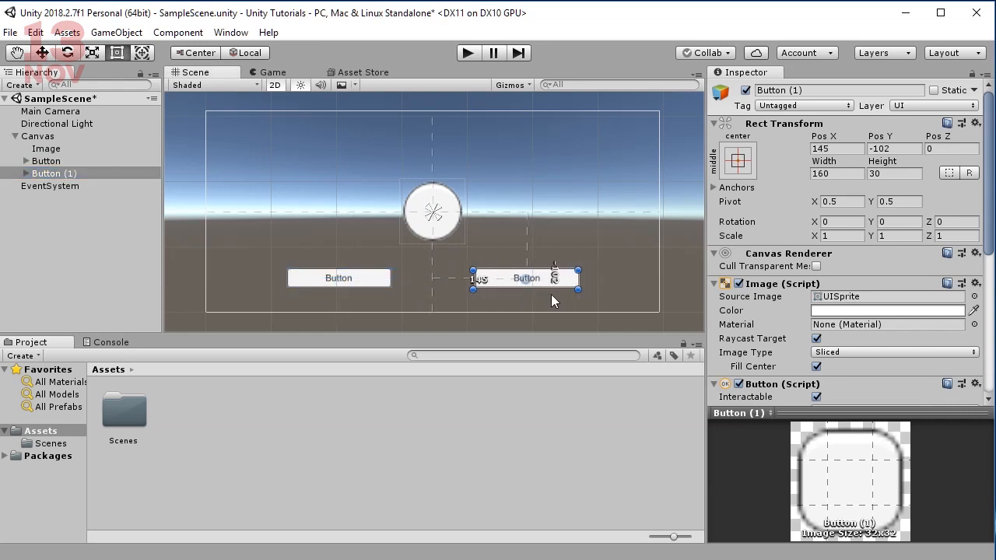
- Change the label text of the original button, left of the circle, to "Show"
{"action": "left_click", "coordinate": [351, 275]}
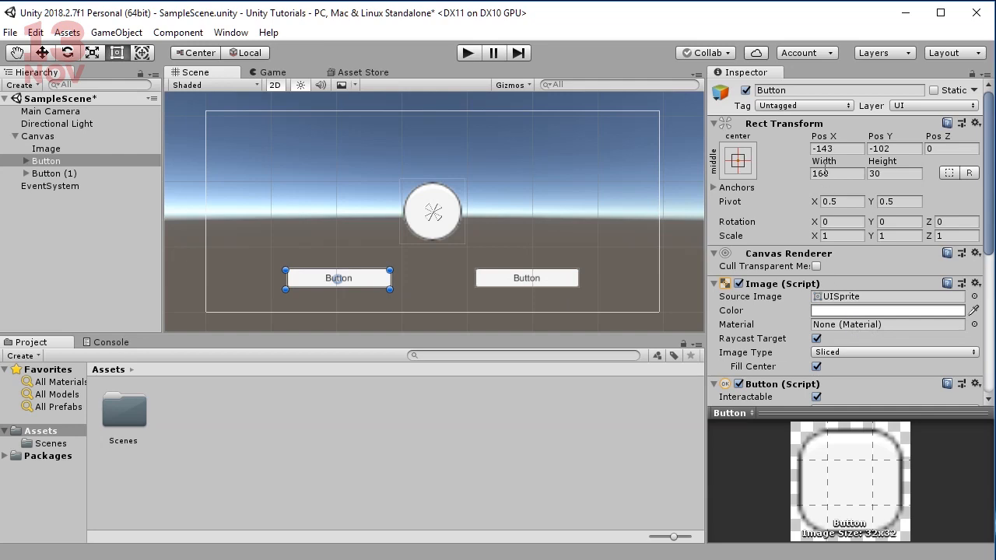
{"action": "scroll", "coordinate": [789, 316], "scroll_direction": "down", "scroll_amount": 3}
{"action": "scroll", "coordinate": [788, 323], "scroll_direction": "down", "scroll_amount": 3}
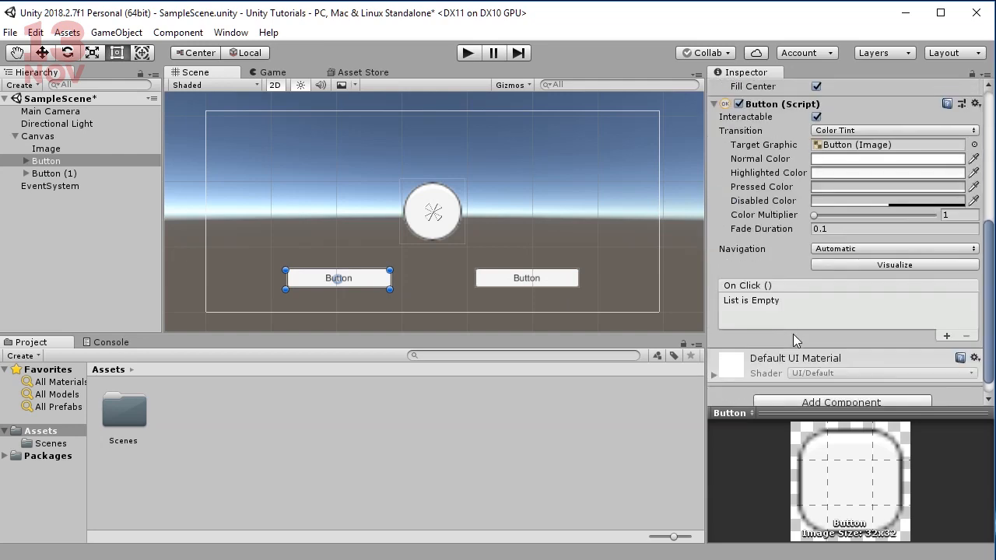
{"action": "scroll", "coordinate": [785, 364], "scroll_direction": "down", "scroll_amount": 1}
{"action": "scroll", "coordinate": [785, 365], "scroll_direction": "up", "scroll_amount": 5}
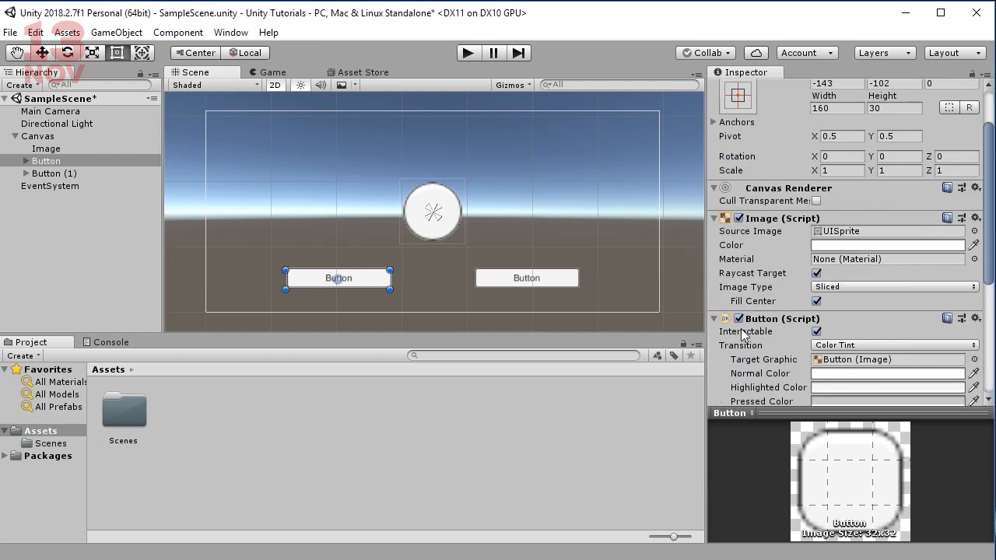
{"action": "left_click", "coordinate": [346, 279]}
{"action": "left_click", "coordinate": [803, 263]}
{"action": "type", "text": "Show"}
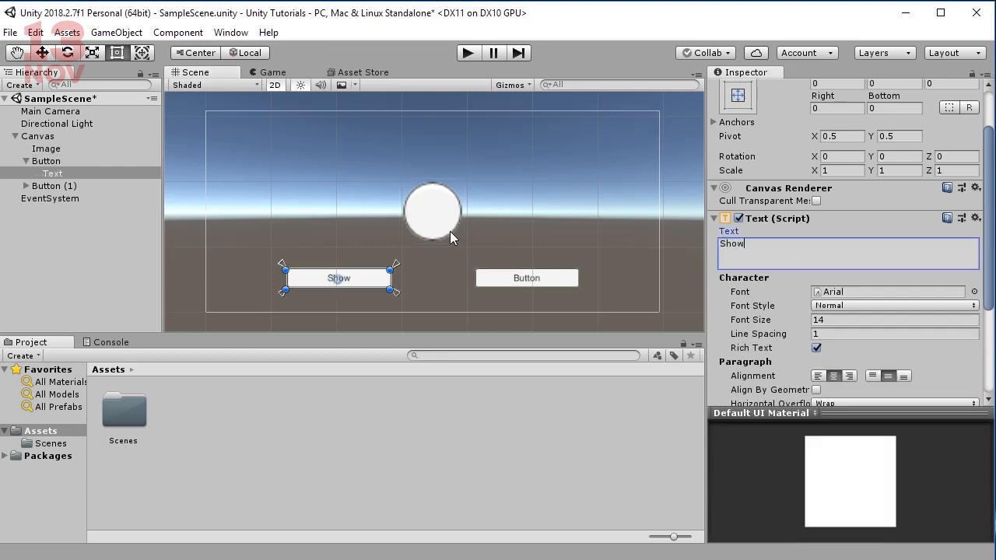
- Change the label text of the duplicated button to "Hide" and save the scene
{"action": "left_click", "coordinate": [526, 278]}
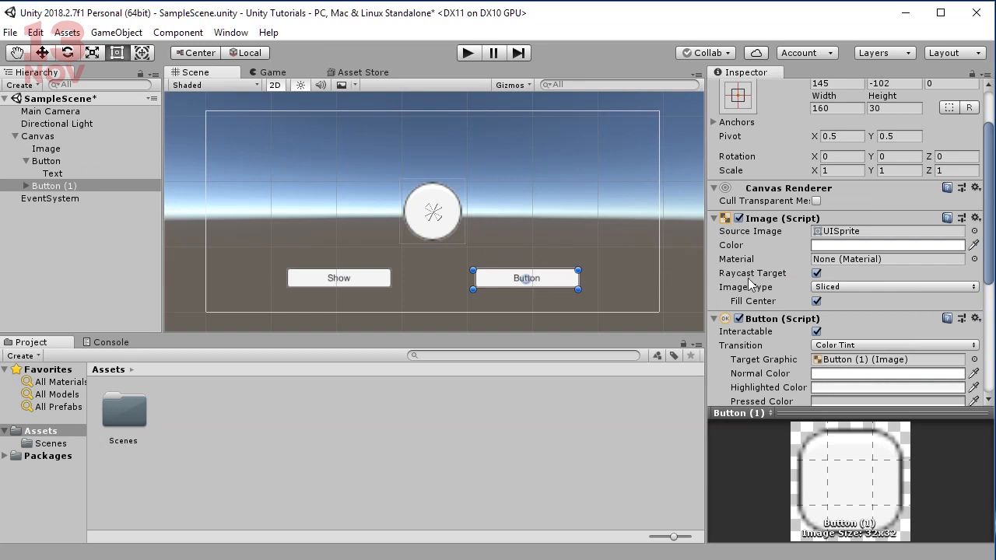
{"action": "scroll", "coordinate": [786, 315], "scroll_direction": "down", "scroll_amount": 6}
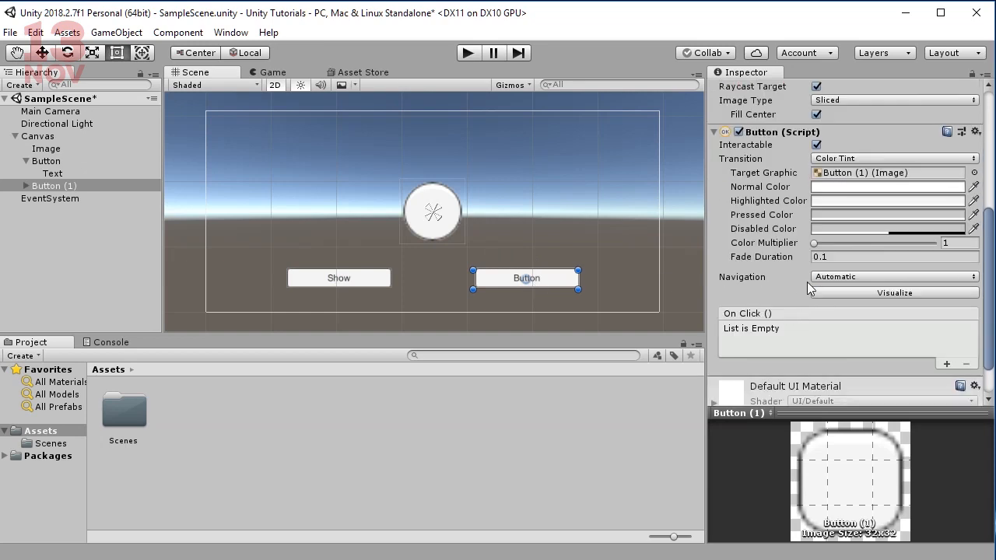
{"action": "left_click", "coordinate": [537, 276]}
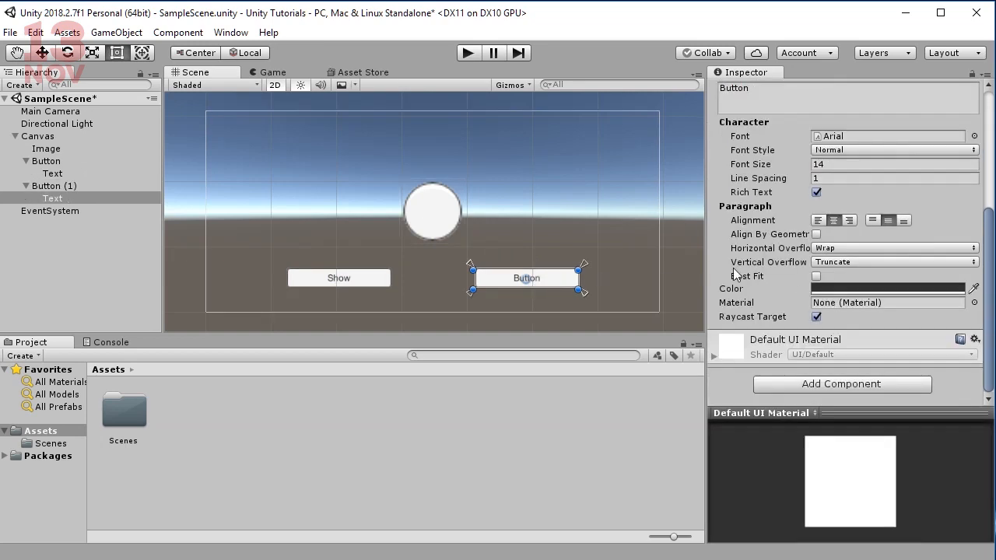
{"action": "scroll", "coordinate": [800, 334], "scroll_direction": "up", "scroll_amount": 7}
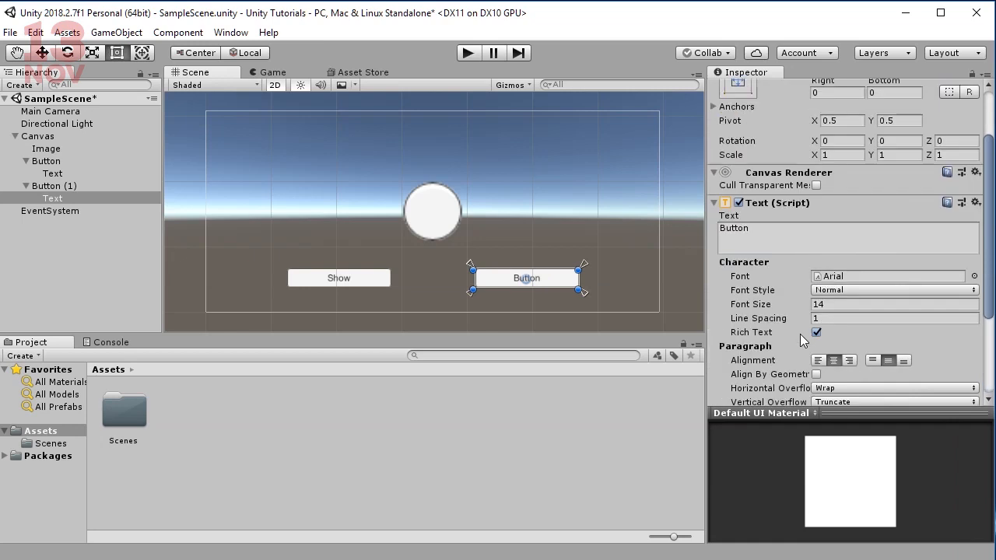
{"action": "left_click", "coordinate": [797, 309]}
{"action": "type", "text": "Hide"}
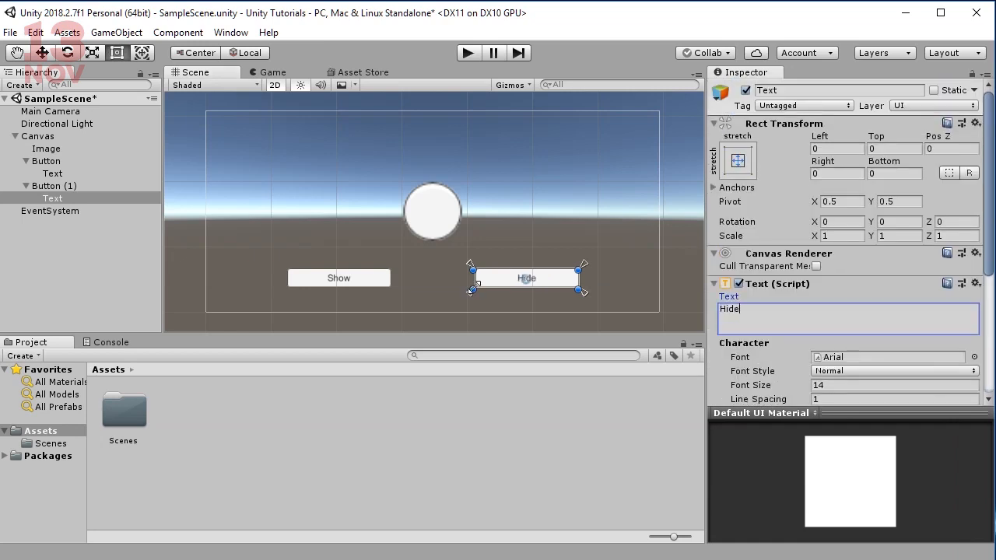
{"action": "left_click", "coordinate": [93, 303]}
{"action": "key", "text": "ctrl+s"}
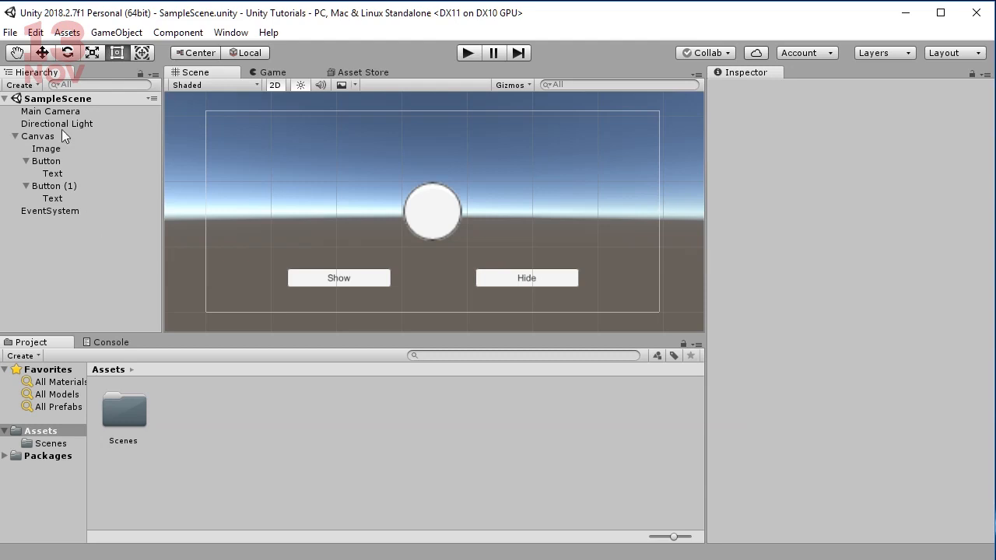
- Check the scene list and target platform in the build settings
{"action": "left_click", "coordinate": [10, 32]}
{"action": "left_click", "coordinate": [55, 187]}
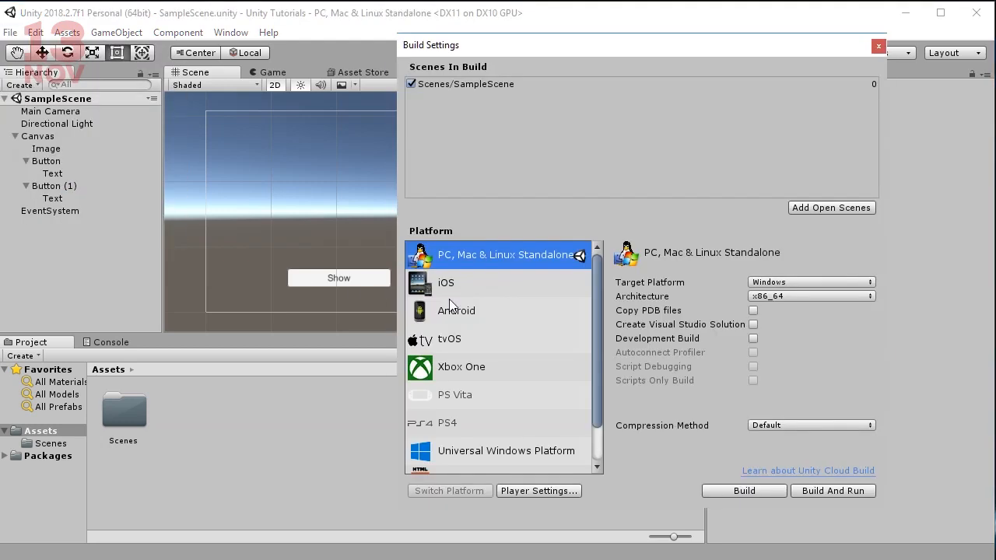
{"action": "left_click", "coordinate": [879, 46]}
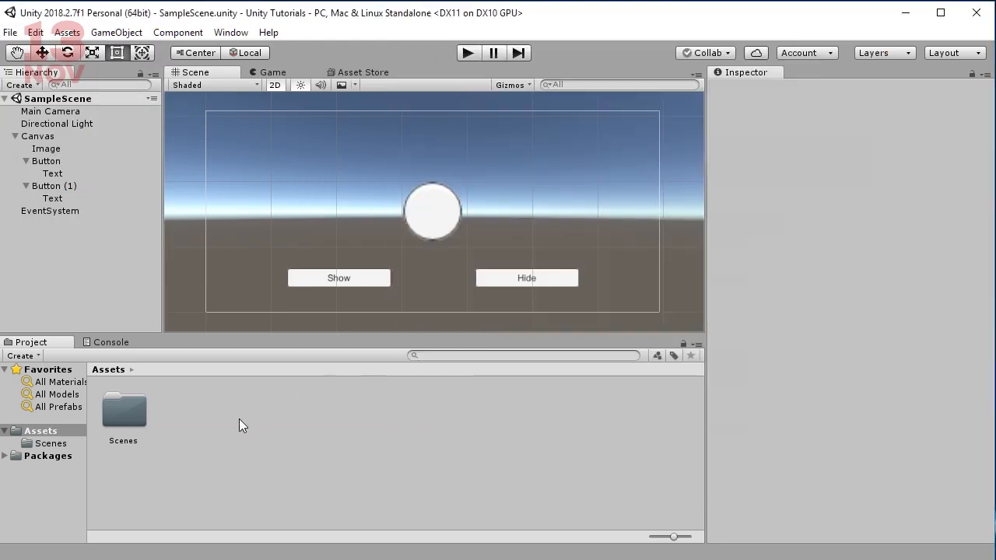
- Create a C# script named hideandshow in the Assets folder
{"action": "right_click", "coordinate": [236, 419]}
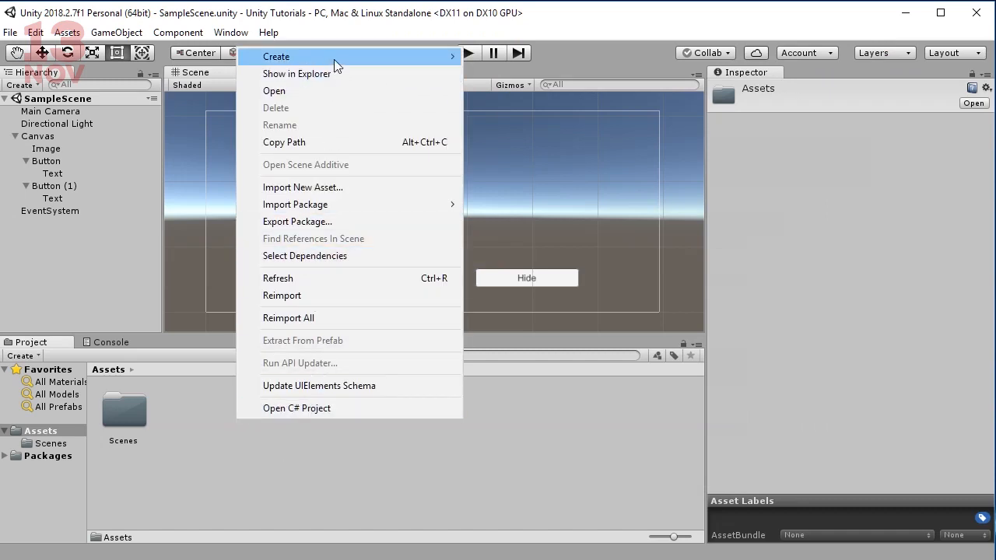
{"action": "mouse_move", "coordinate": [334, 58]}
{"action": "left_click", "coordinate": [525, 79]}
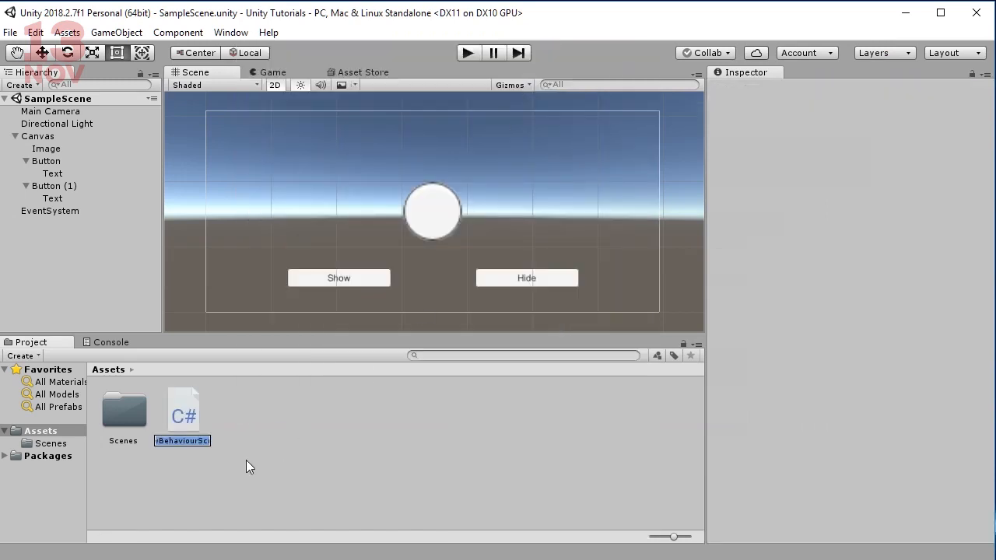
{"action": "type", "text": "hideandshow"}
{"action": "key", "text": "Return"}
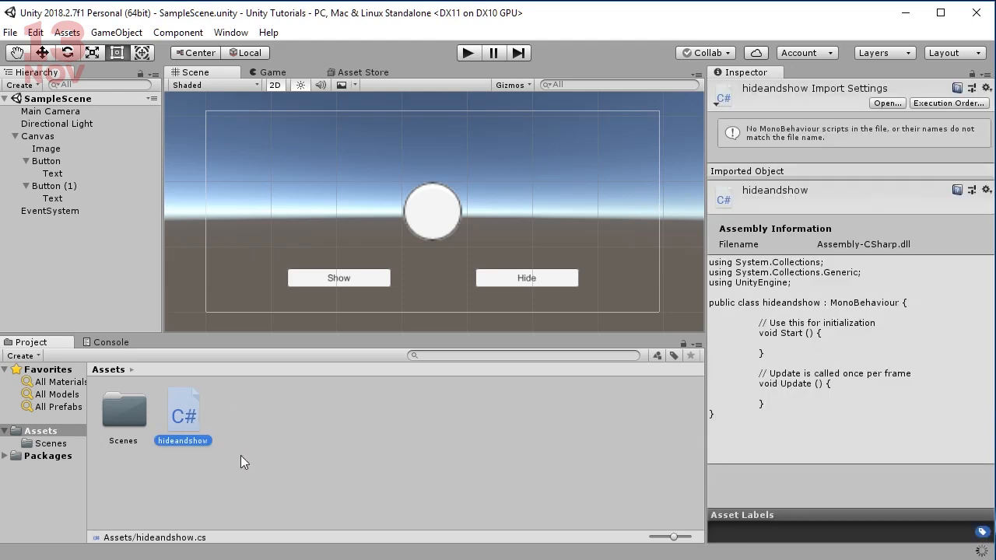
{"action": "left_click", "coordinate": [419, 478]}
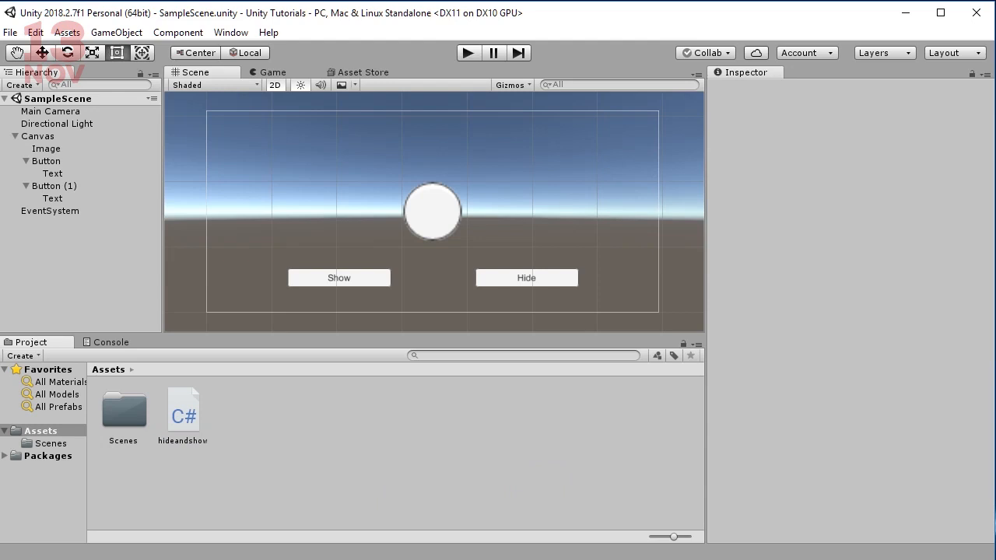
- Open the hideandshow script in Visual Studio, accepting the target change to .NET Framework 4.6.1 without further asking during this operation
{"action": "double_click", "coordinate": [185, 414]}
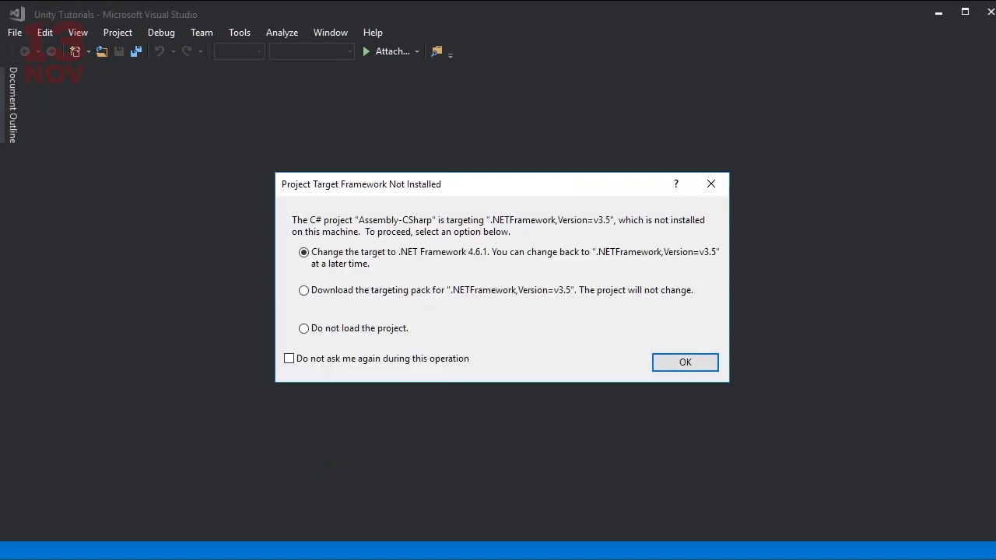
{"action": "left_click", "coordinate": [289, 359]}
{"action": "left_click", "coordinate": [699, 365]}
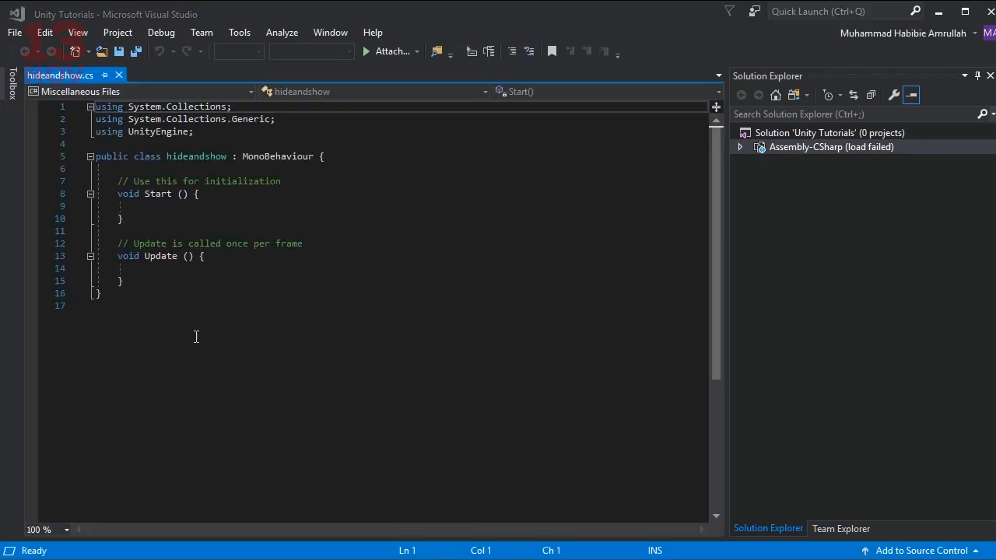
- Replace the default Start and Update methods with an empty public void method showIt()
{"action": "left_click_drag", "start_coordinate": [163, 283], "coordinate": [121, 185]}
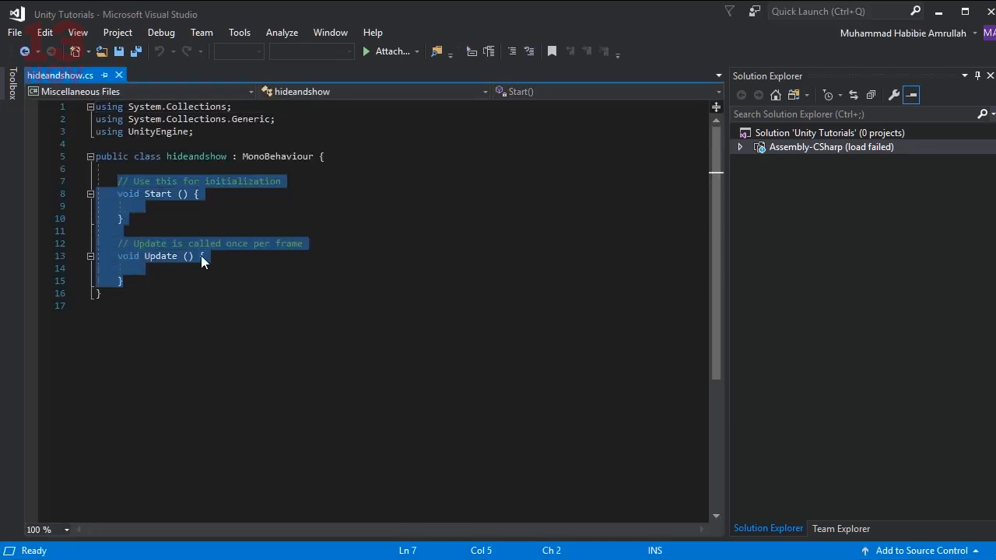
{"action": "key", "text": "Delete"}
{"action": "type", "text": "public void showIt() { }"}
{"action": "key", "text": "Left"}
{"action": "key", "text": "Return"}
{"action": "key", "text": "Return"}
- Add a GameObject parameter named obj to the showIt method
{"action": "key", "text": "Up"}
{"action": "key", "text": "Up"}
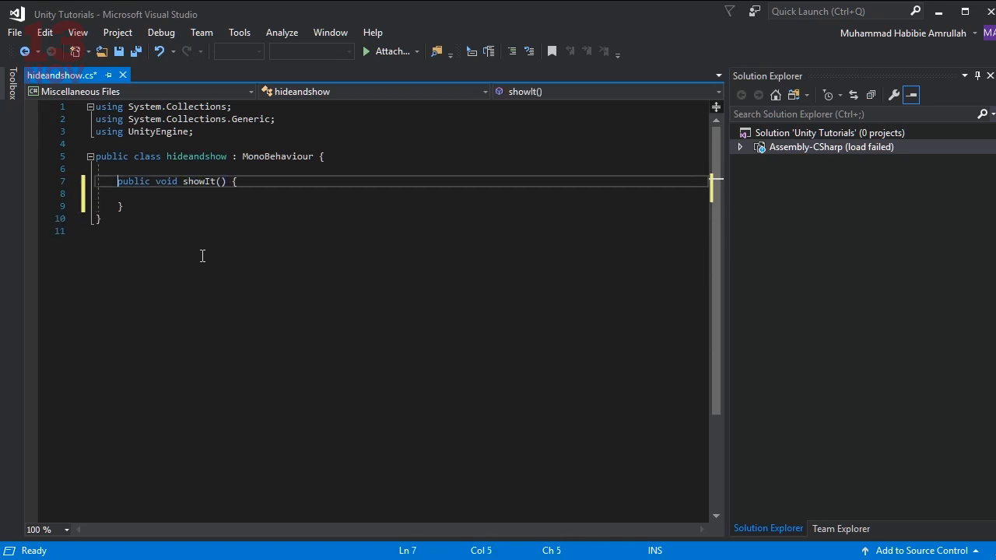
{"action": "type", "text": "GameObject"}
{"action": "type", "text": " obj"}
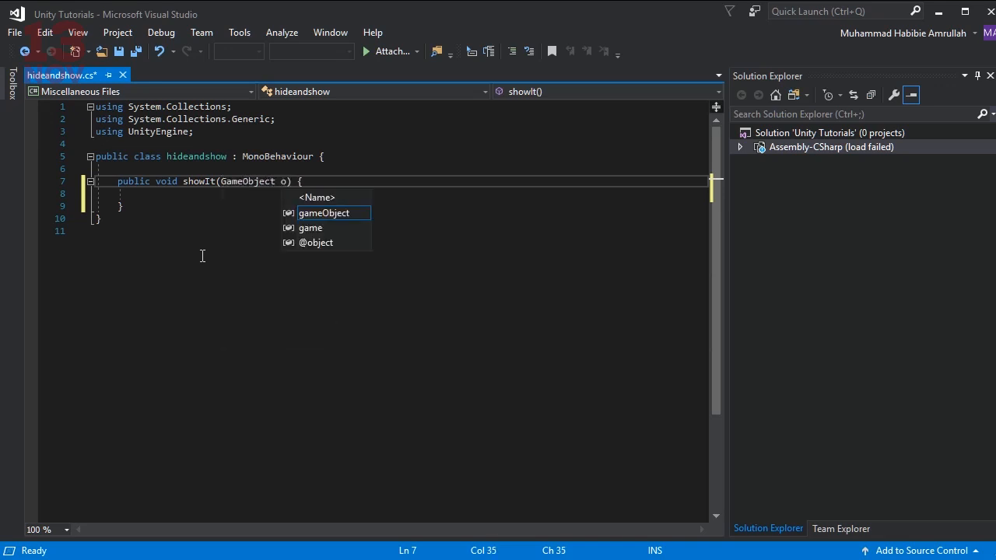
{"action": "key", "text": "Escape"}
- Fill the body of showIt with the statement obj.SetActive(true);
{"action": "key", "text": "Down"}
{"action": "type", "text": "ob"}
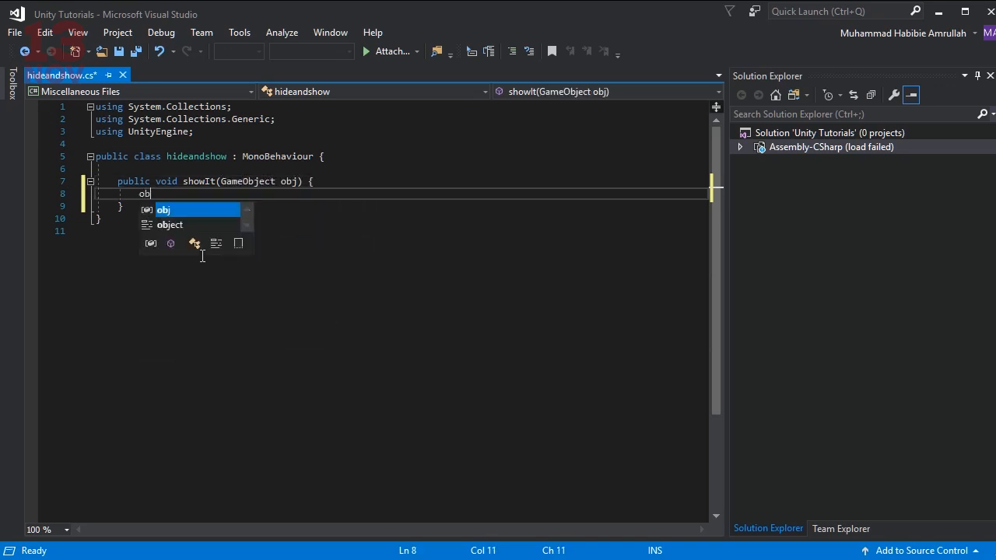
{"action": "type", "text": "j.Set"}
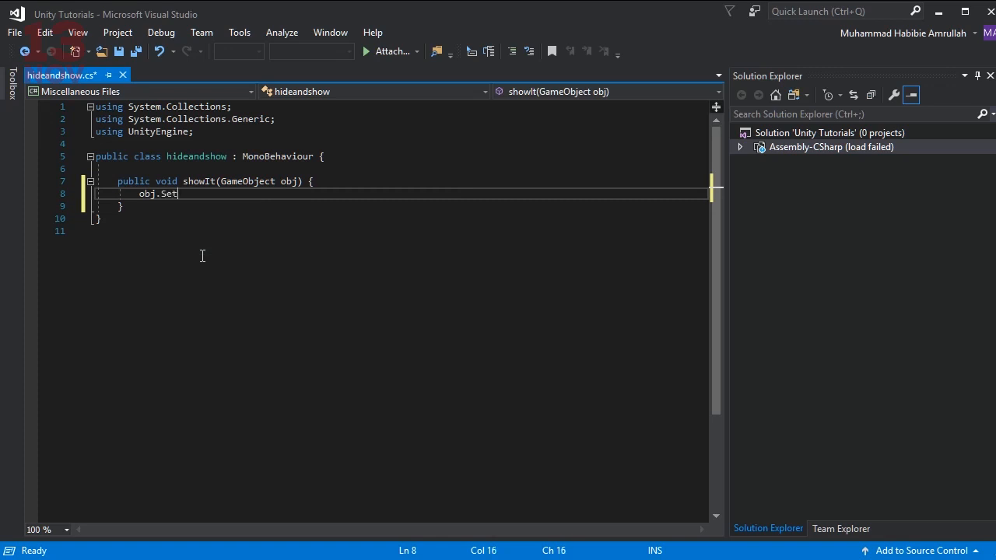
{"action": "type", "text": "Active();true);"}
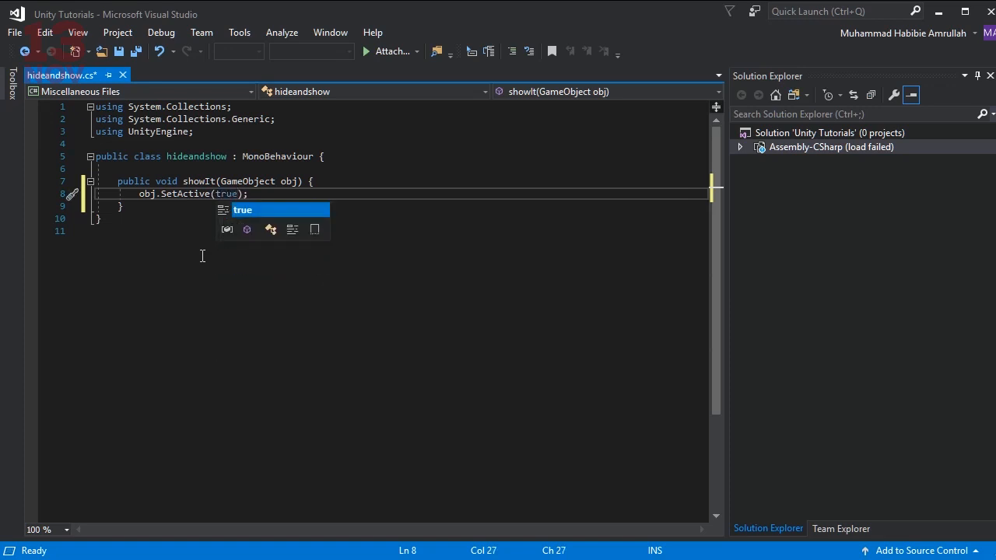
{"action": "key", "text": "Escape"}
- Add an empty public void method hideIt() below showIt, separated by a blank line
{"action": "key", "text": "Down"}
{"action": "key", "text": "Return"}
{"action": "key", "text": "Return"}
{"action": "type", "text": "publi"}
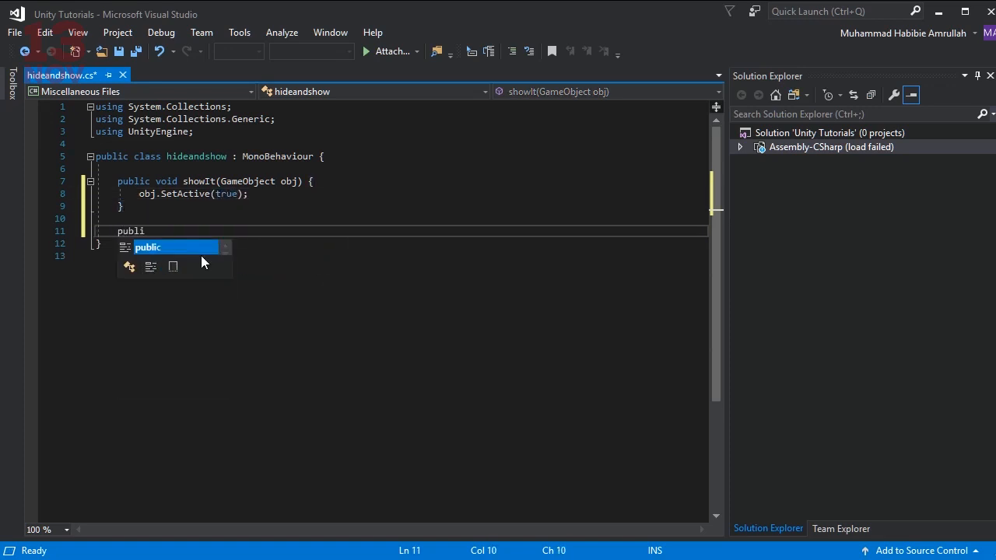
{"action": "type", "text": "c void "}
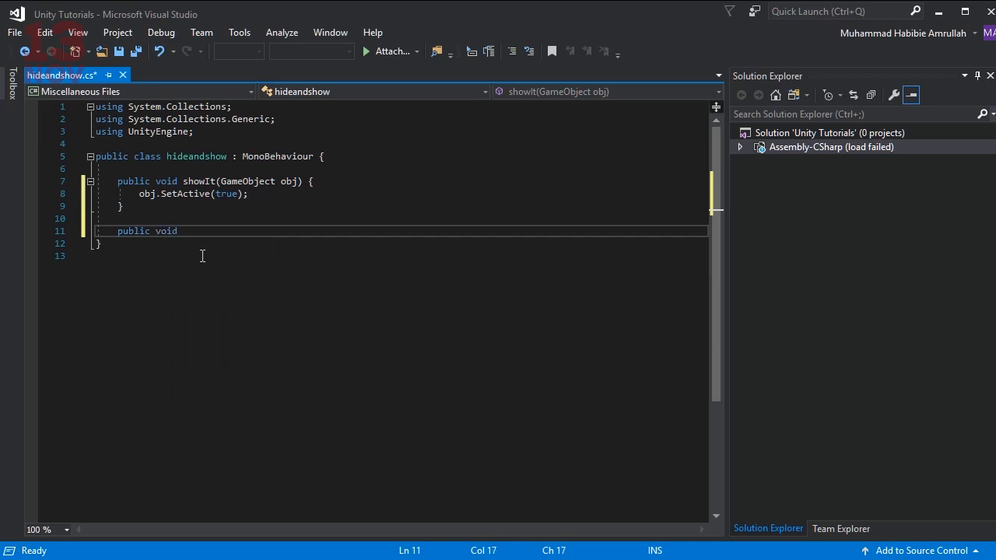
{"action": "type", "text": "hideIt() {"}
{"action": "key", "text": "Return"}
{"action": "key", "text": "Return"}
- Give the hideIt method a GameObject parameter named obj
{"action": "key", "text": "Up"}
{"action": "key", "text": "End"}
{"action": "type", "text": "GameObjec"}
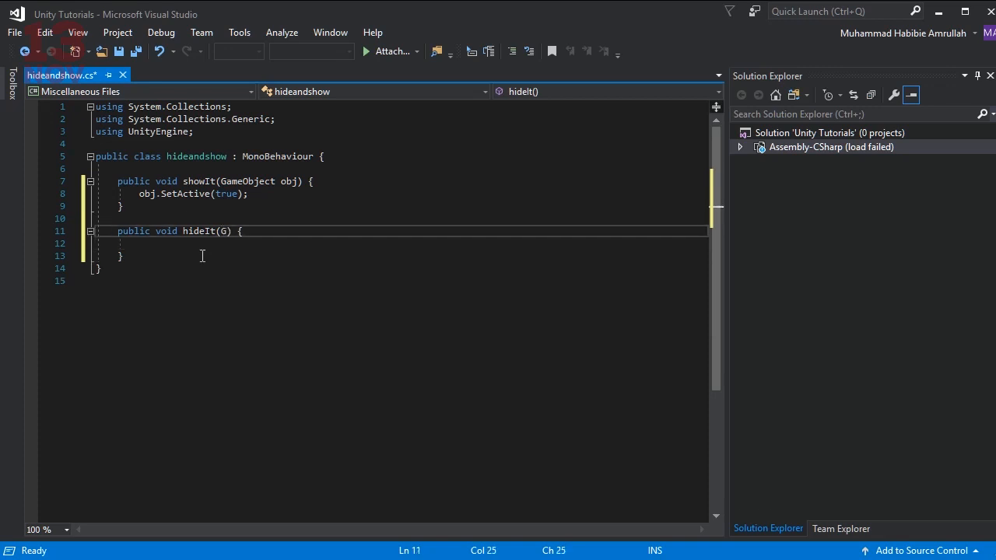
{"action": "type", "text": "t"}
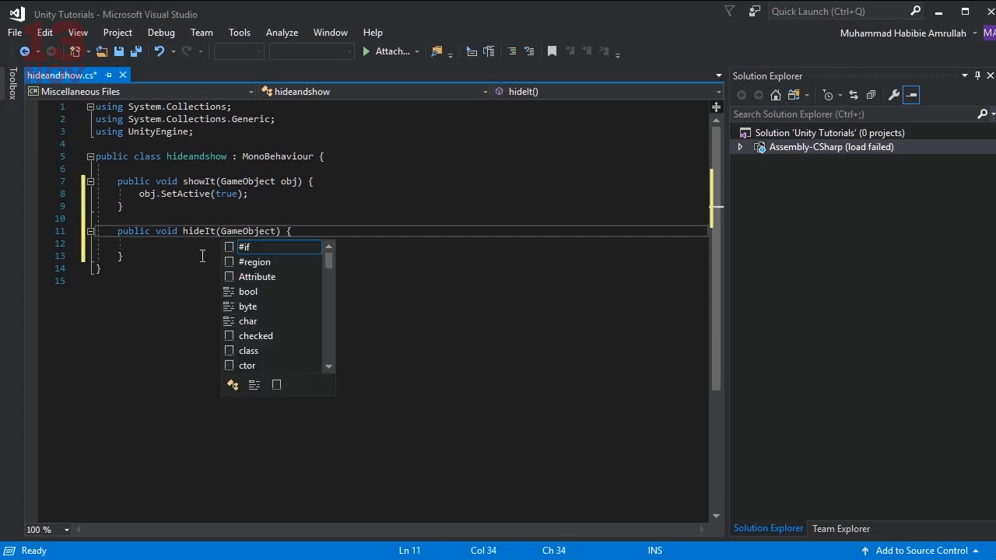
{"action": "type", "text": " obj"}
- Fill the body of hideIt with obj.SetActive(false); and save the hideandshow script
{"action": "key", "text": "Down"}
{"action": "type", "text": "o"}
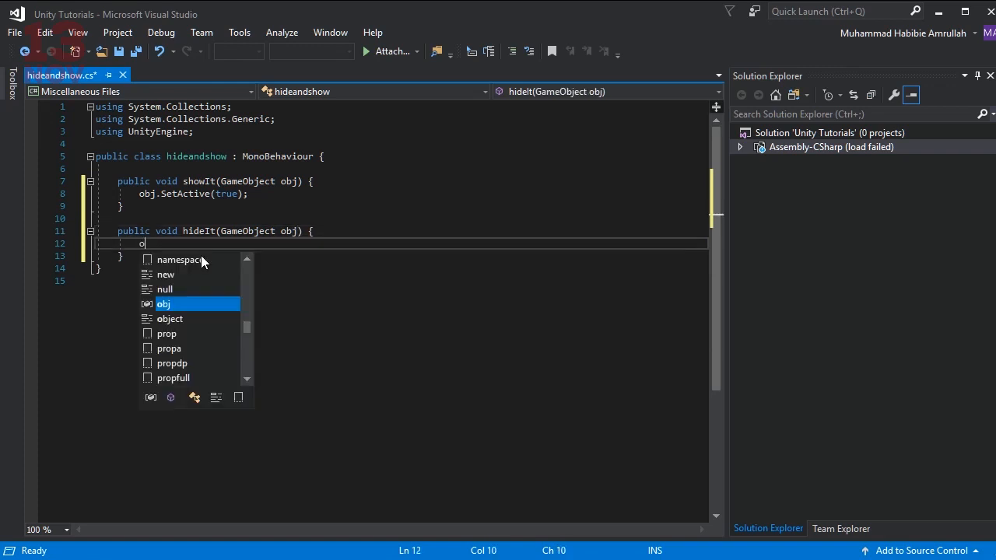
{"action": "type", "text": "bj.SetAc"}
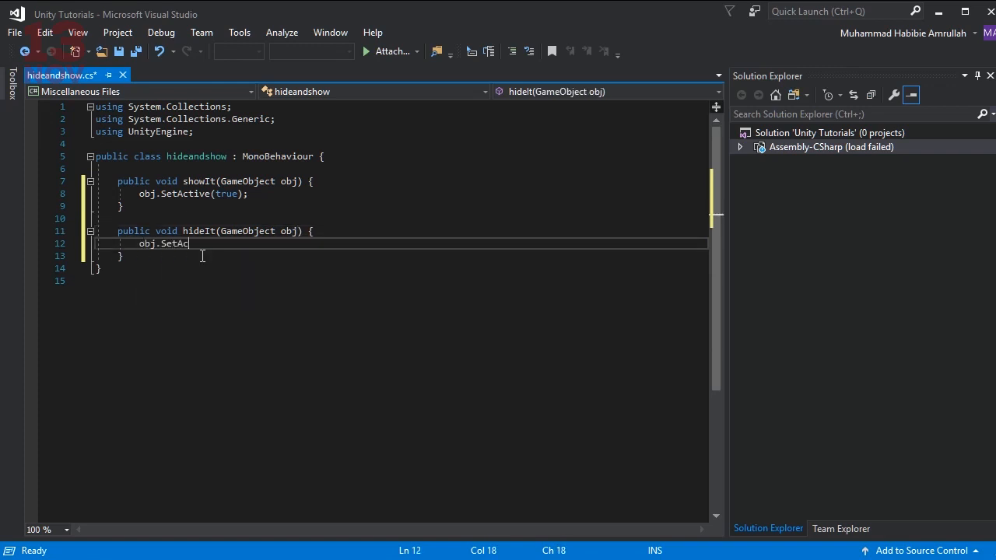
{"action": "type", "text": "tive(false"}
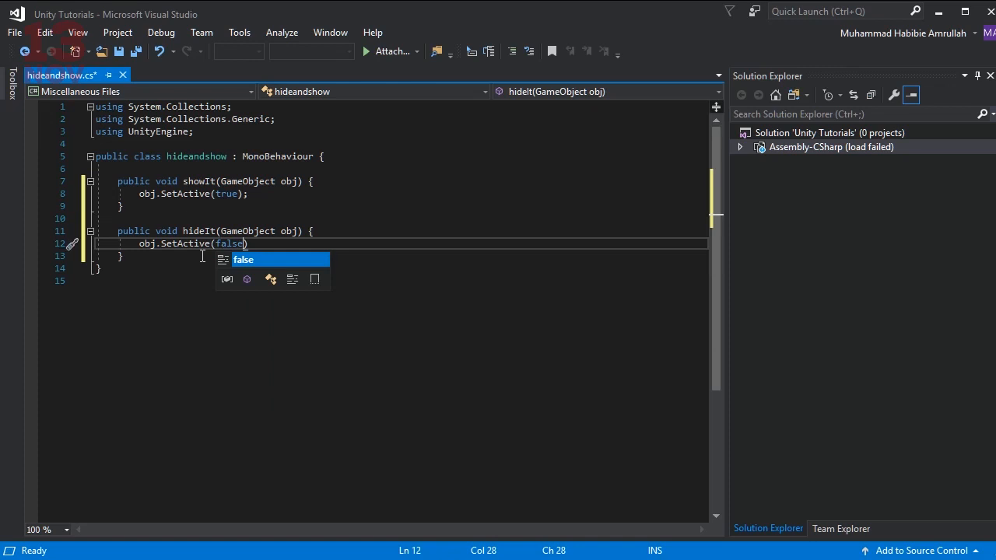
{"action": "type", "text": ");"}
{"action": "key", "text": "ctrl+s"}
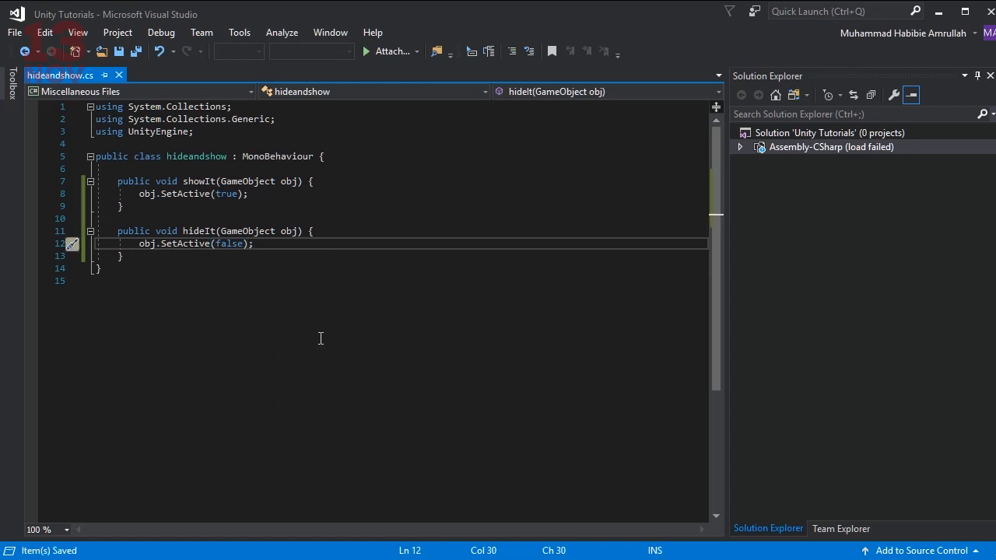
- Switch back to Unity and attach the hideandshow script to the Canvas object as a component
{"action": "left_click", "coordinate": [937, 14]}
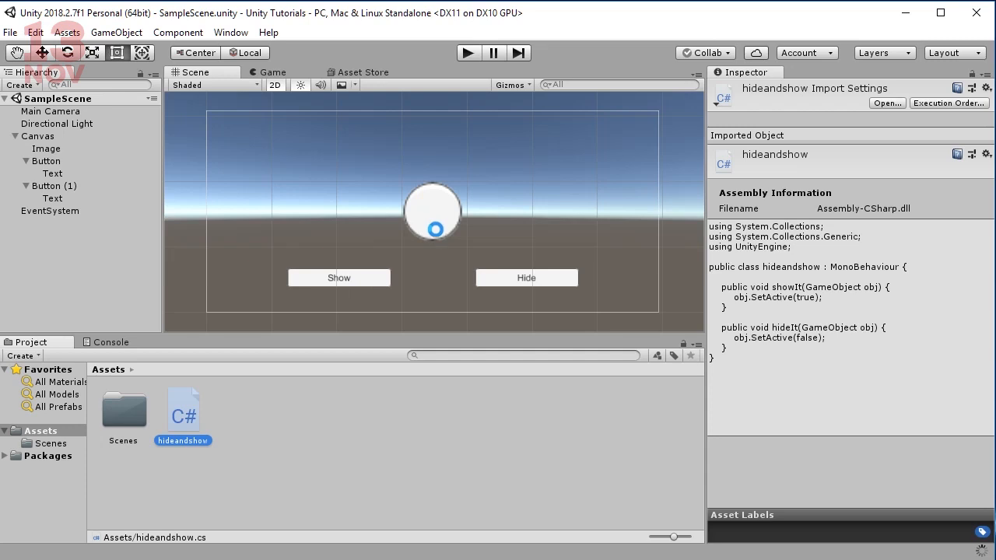
{"action": "left_click", "coordinate": [44, 138]}
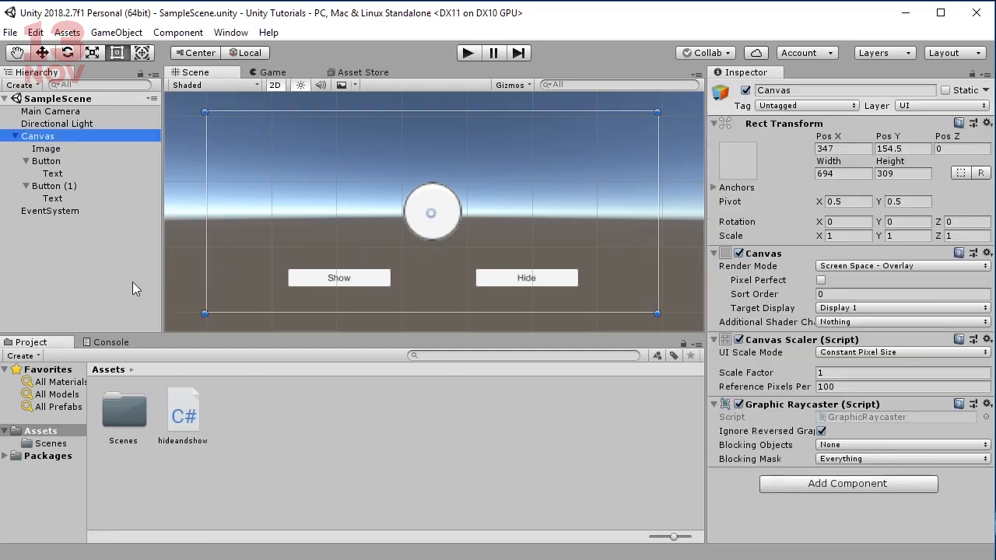
{"action": "left_click_drag", "start_coordinate": [183, 416], "coordinate": [49, 140]}
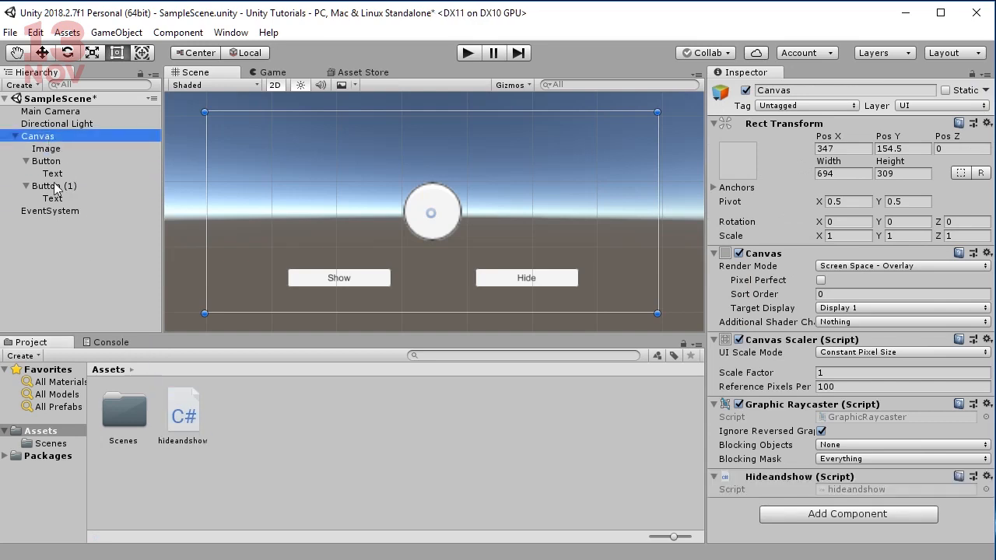
- Add an On Click entry to the Show button with Canvas as its target object
{"action": "left_click", "coordinate": [325, 281]}
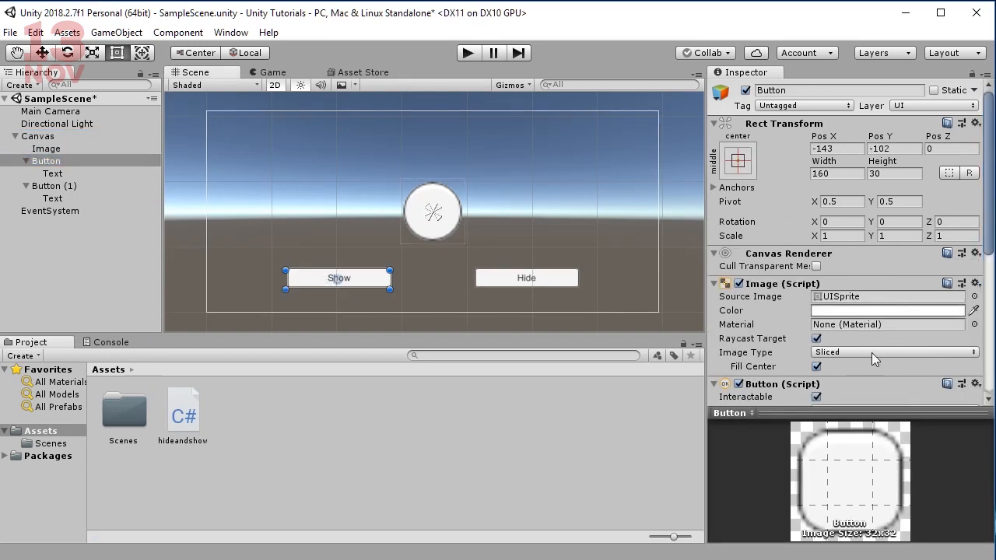
{"action": "scroll", "coordinate": [856, 355], "scroll_direction": "down", "scroll_amount": 5}
{"action": "scroll", "coordinate": [794, 338], "scroll_direction": "down", "scroll_amount": 3}
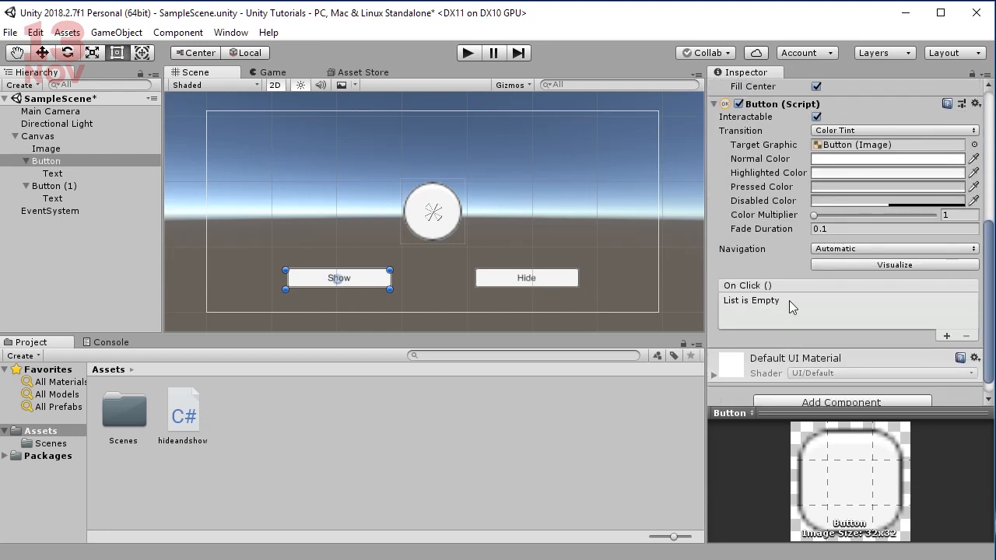
{"action": "left_click", "coordinate": [946, 336]}
{"action": "left_click_drag", "start_coordinate": [43, 148], "coordinate": [771, 319]}
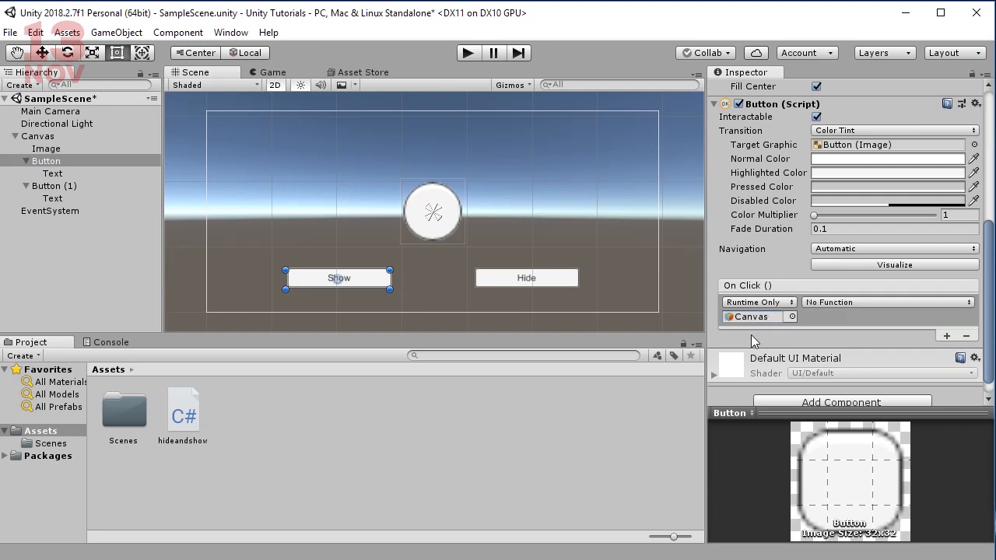
- Set the Show button's On Click function to hideandshow.showIt and pass the Image object as its argument
{"action": "left_click", "coordinate": [839, 304]}
{"action": "mouse_move", "coordinate": [852, 428]}
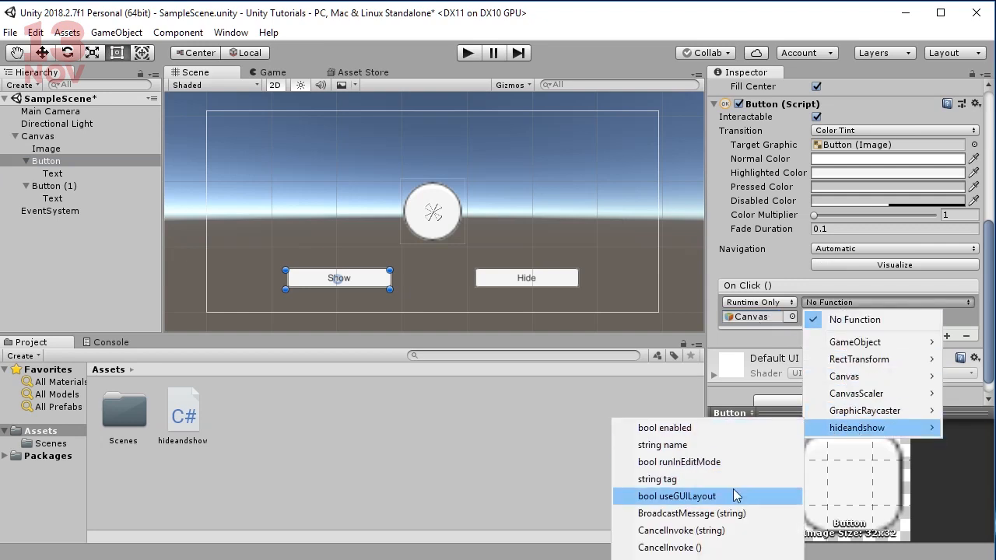
{"action": "left_click", "coordinate": [704, 559]}
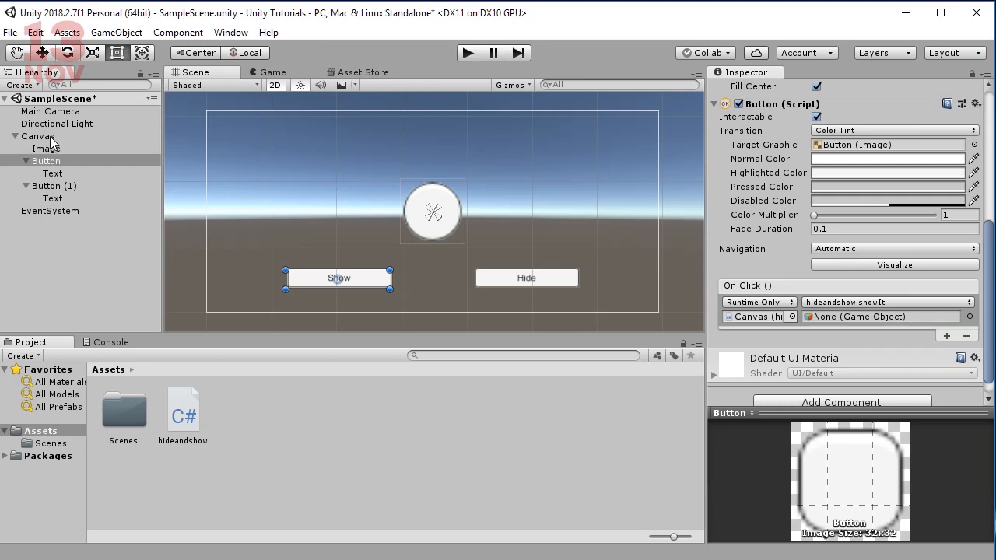
{"action": "left_click_drag", "start_coordinate": [46, 148], "coordinate": [851, 318]}
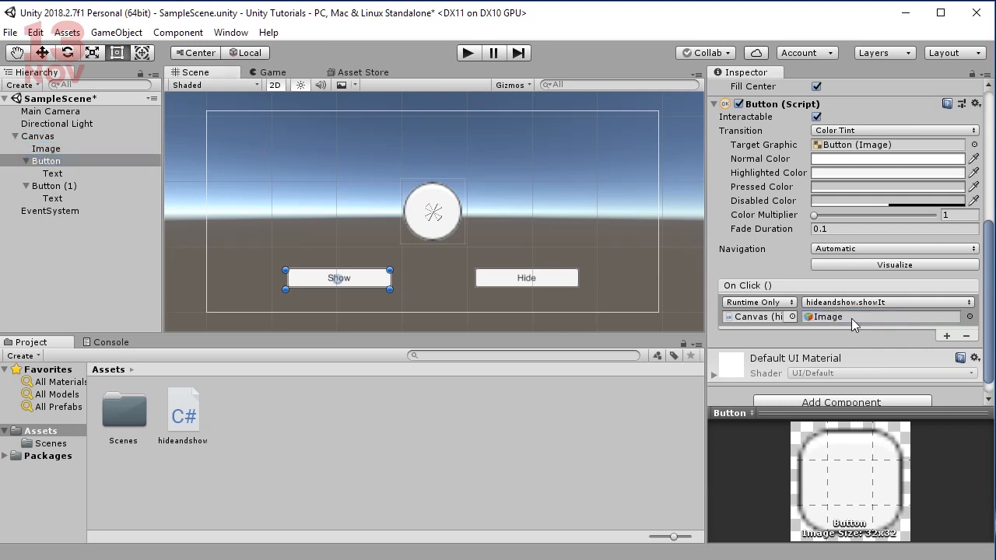
- Add an On Click entry to the Hide button that targets Canvas and calls hideandshow.hideIt
{"action": "left_click", "coordinate": [507, 280]}
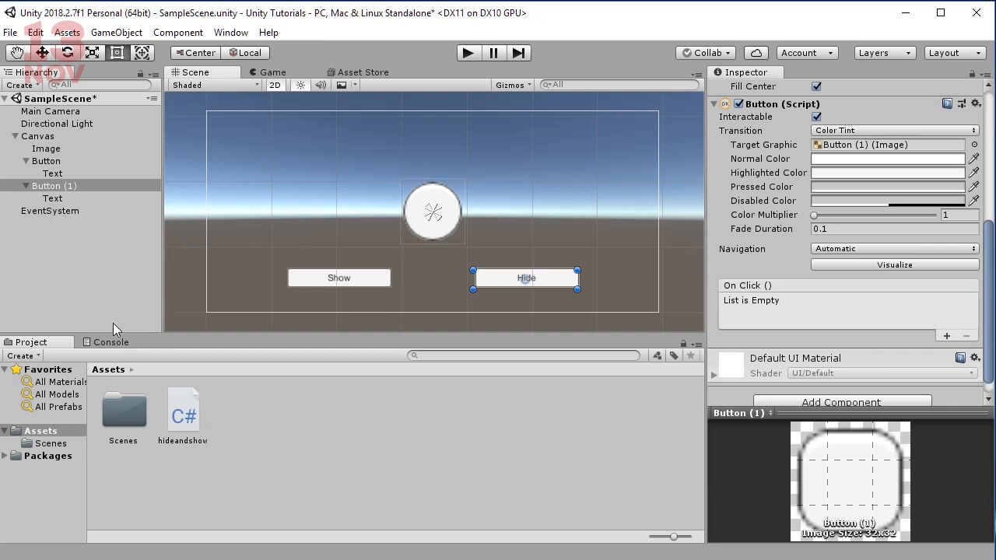
{"action": "left_click", "coordinate": [947, 337]}
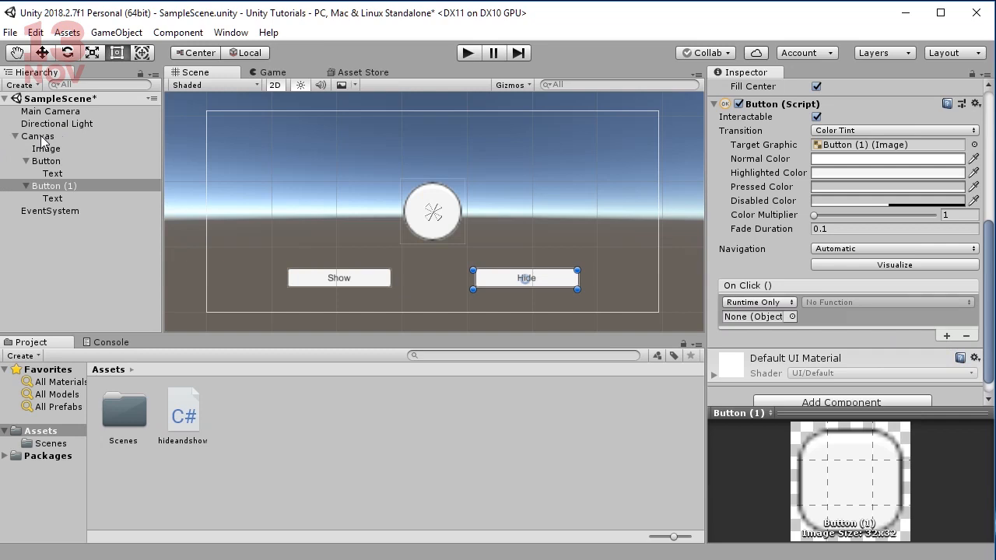
{"action": "left_click_drag", "start_coordinate": [40, 135], "coordinate": [755, 317]}
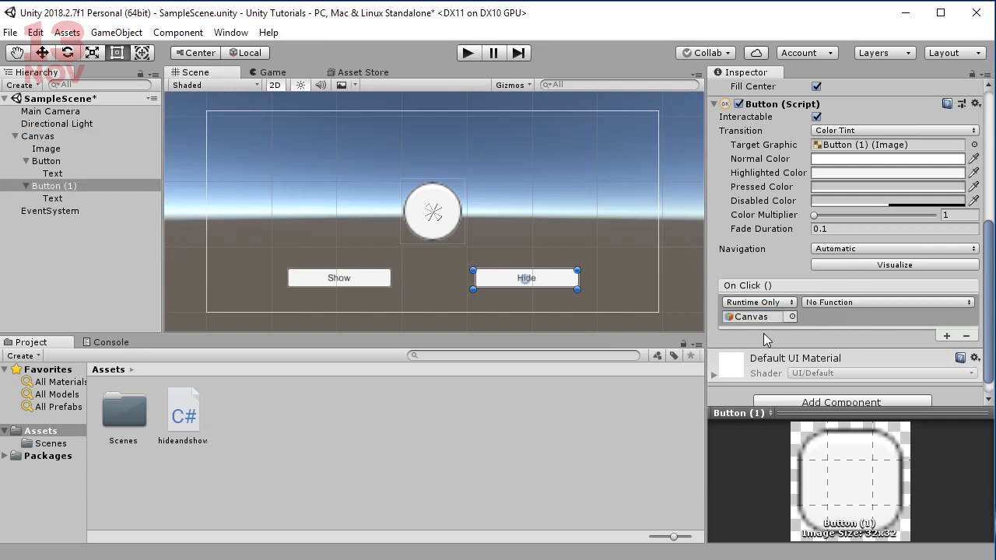
{"action": "left_click", "coordinate": [843, 302]}
{"action": "mouse_move", "coordinate": [866, 428]}
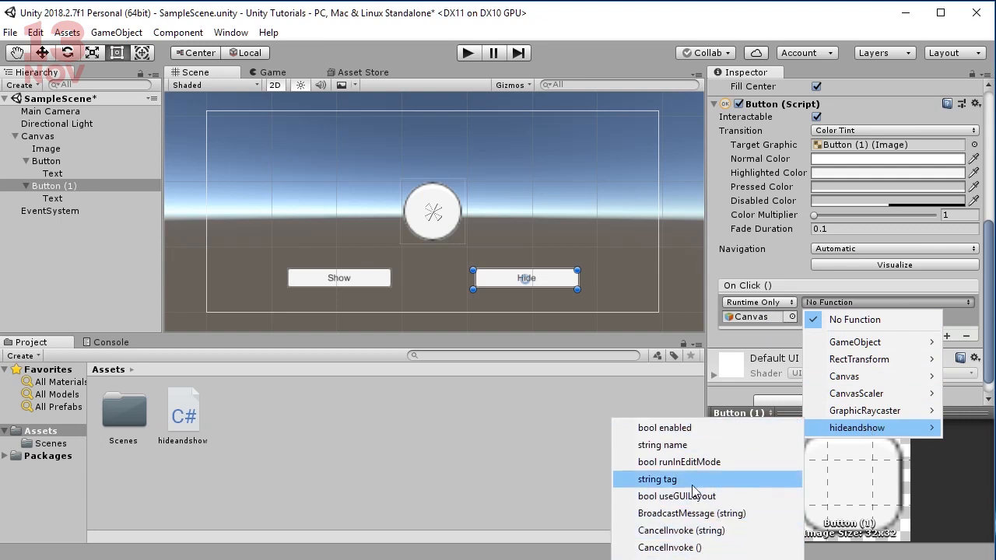
{"action": "left_click", "coordinate": [679, 557]}
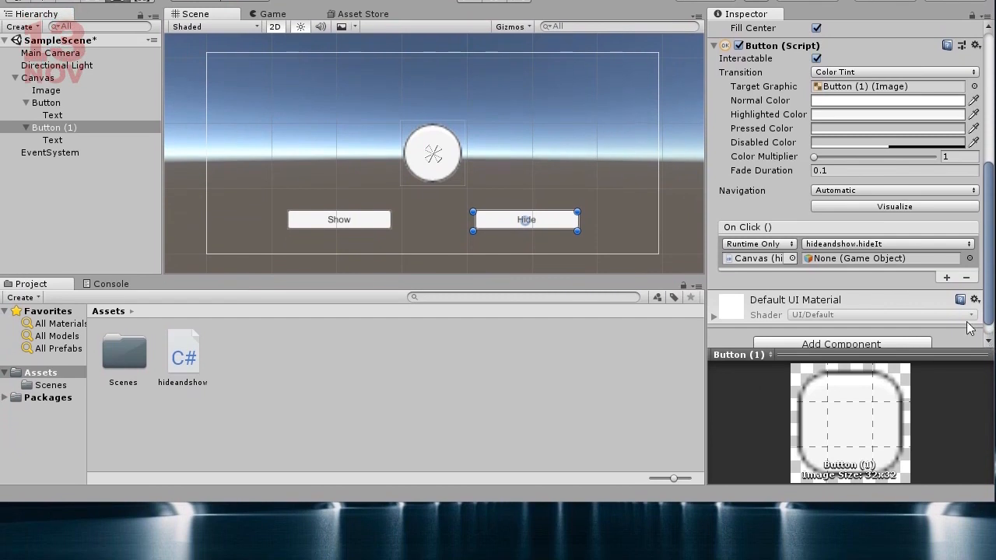
- Review the hideandshow functions offered for the On Click events of the Hide and Show buttons, keeping the current choices
{"action": "left_click", "coordinate": [927, 244]}
{"action": "mouse_move", "coordinate": [872, 369]}
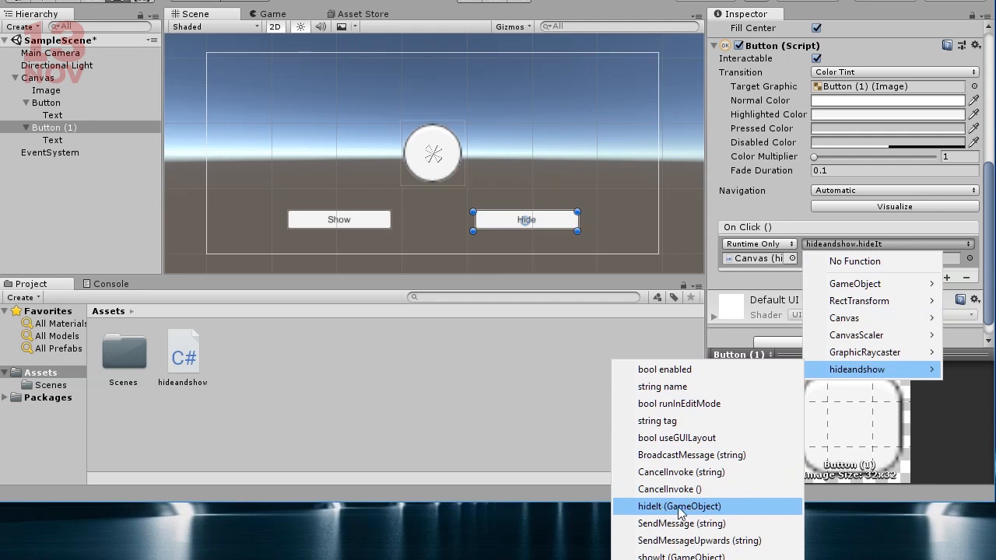
{"action": "left_click", "coordinate": [270, 421]}
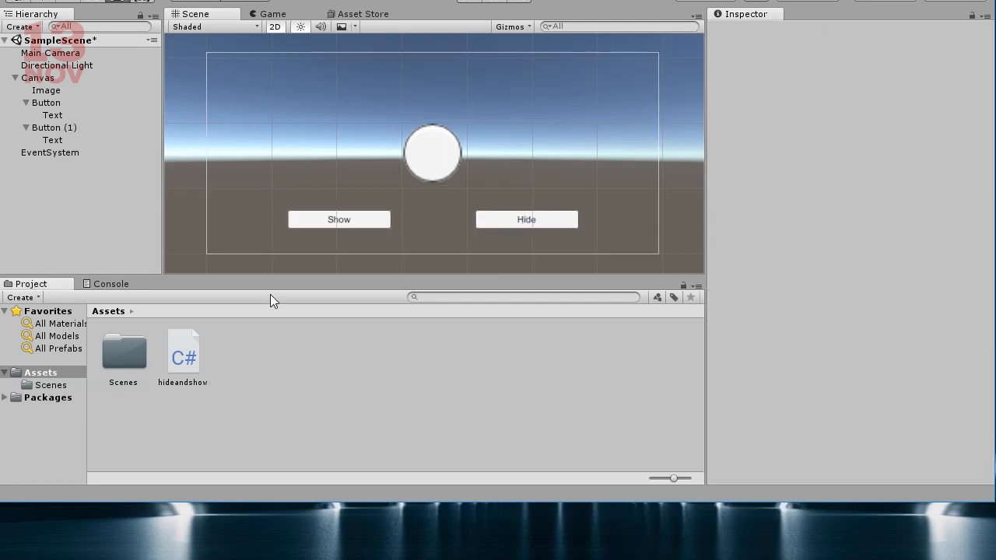
{"action": "left_click", "coordinate": [310, 227]}
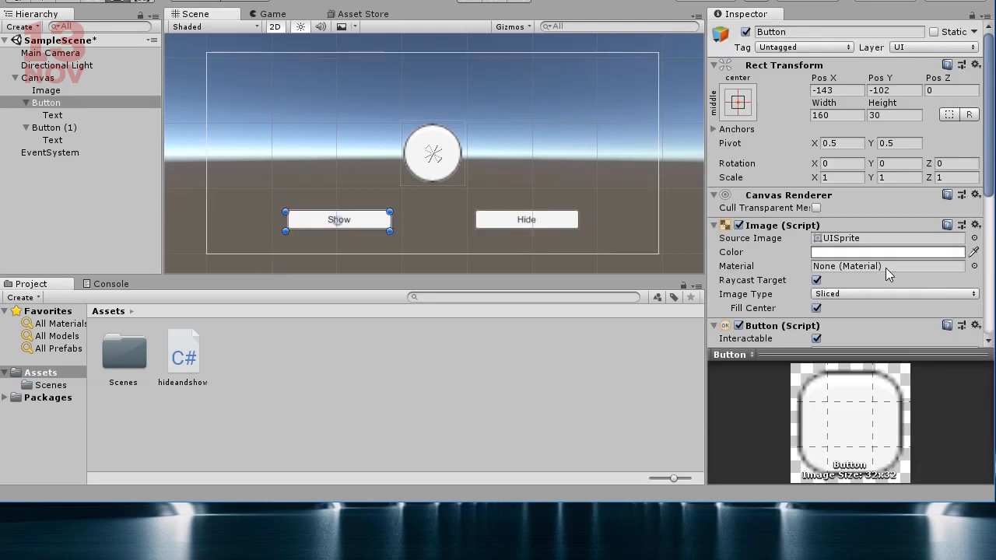
{"action": "scroll", "coordinate": [883, 288], "scroll_direction": "down", "scroll_amount": 4}
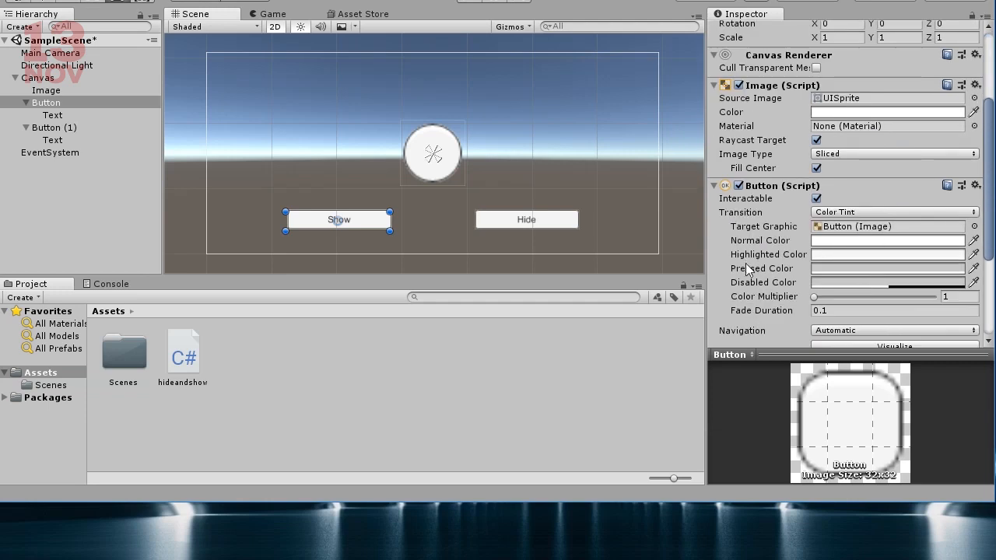
{"action": "scroll", "coordinate": [751, 273], "scroll_direction": "down", "scroll_amount": 4}
{"action": "left_click", "coordinate": [923, 225]}
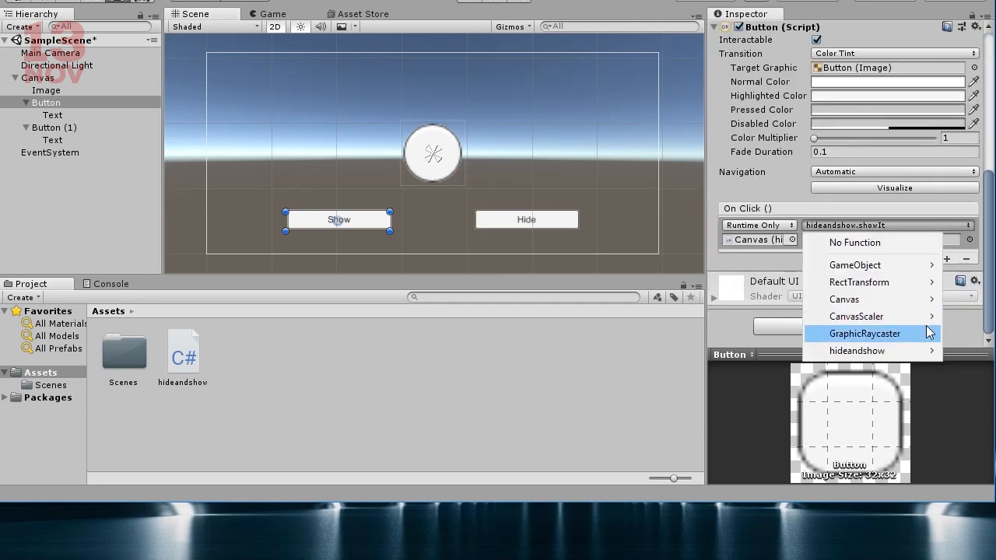
{"action": "mouse_move", "coordinate": [840, 350]}
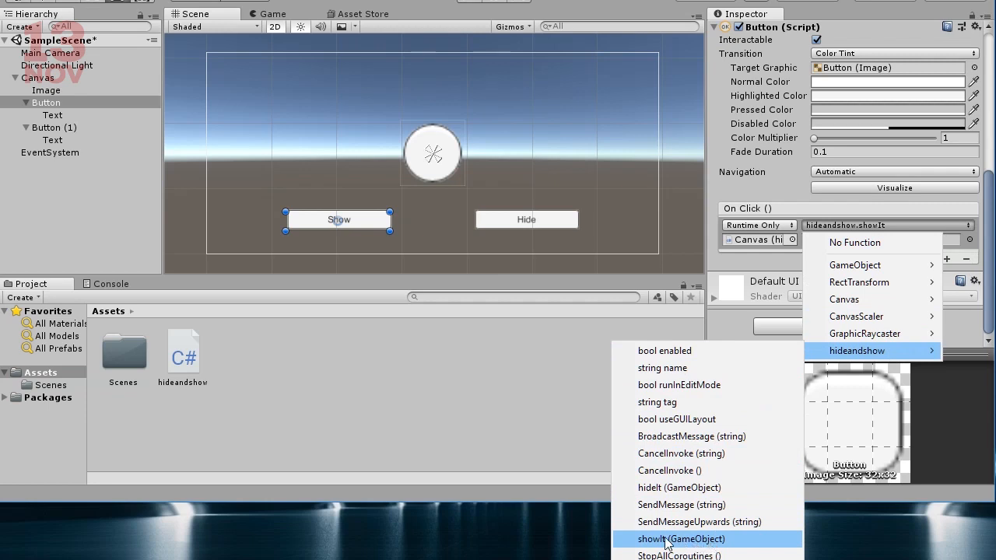
{"action": "left_click", "coordinate": [481, 400]}
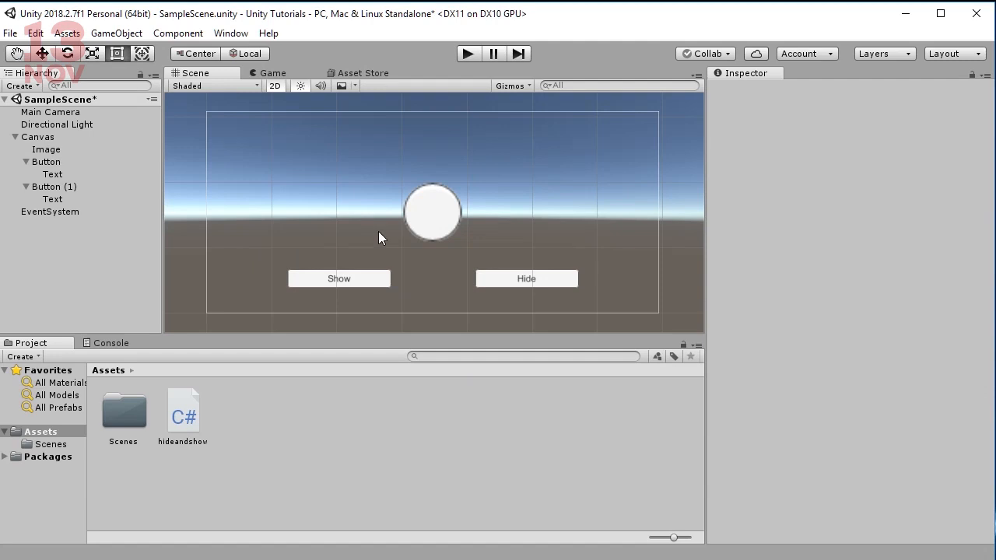
- Pass the Image object as the hideIt argument in the Hide button's On Click event, and check the Show button's event
{"action": "left_click", "coordinate": [532, 278]}
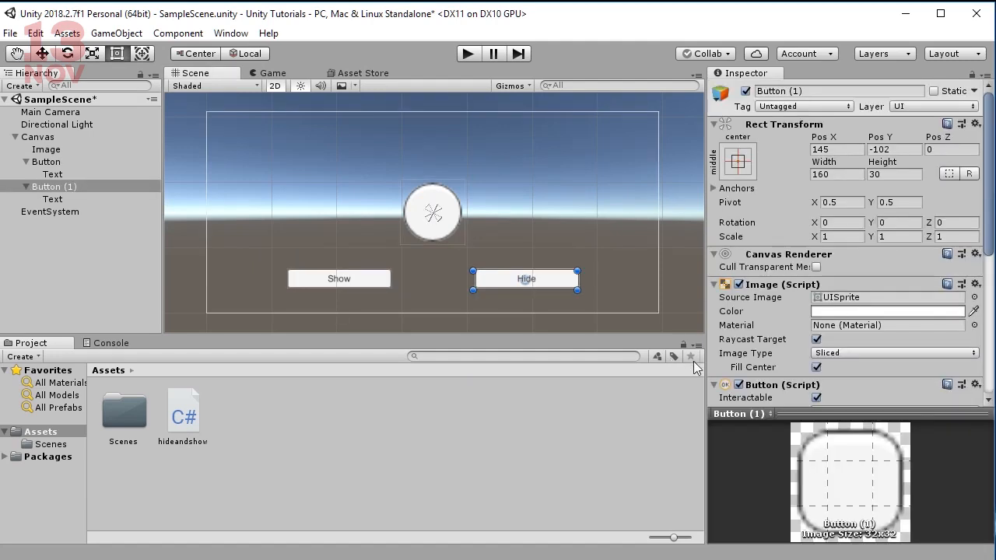
{"action": "scroll", "coordinate": [781, 330], "scroll_direction": "down", "scroll_amount": 4}
{"action": "scroll", "coordinate": [780, 330], "scroll_direction": "down", "scroll_amount": 3}
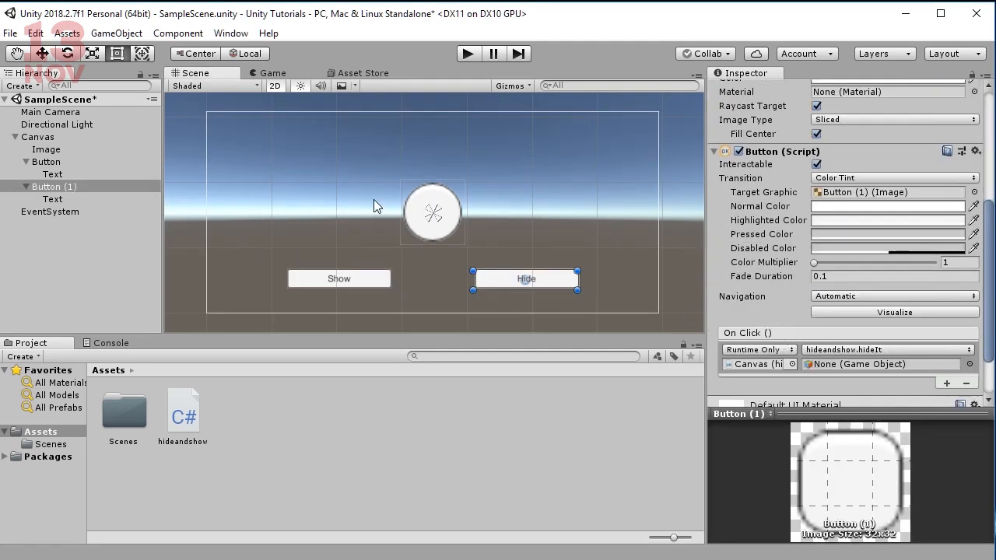
{"action": "left_click_drag", "start_coordinate": [47, 148], "coordinate": [839, 368]}
{"action": "left_click", "coordinate": [316, 282]}
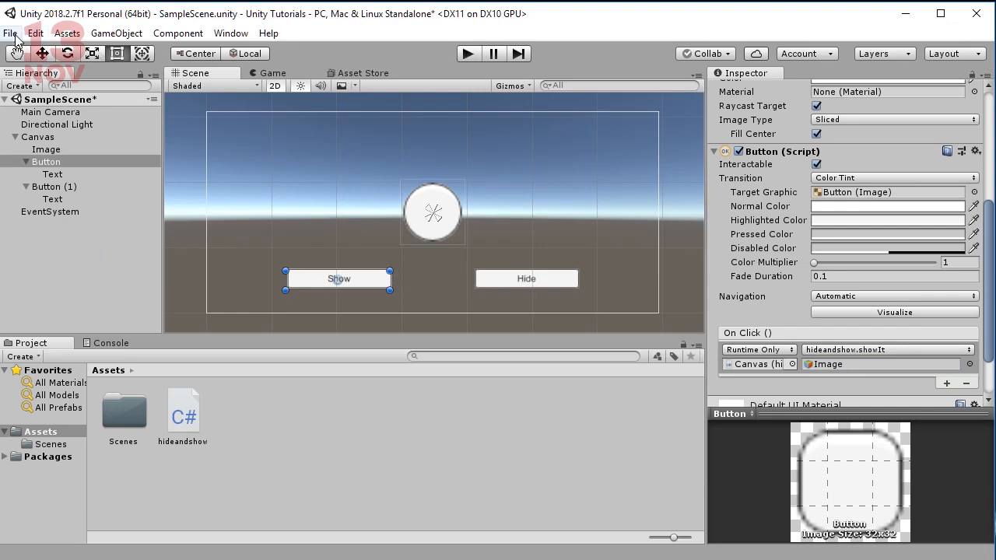
- Save the scene, run it, test toggling the circular image repeatedly with the Hide and Show buttons, and stop the run
{"action": "key", "text": "ctrl+s"}
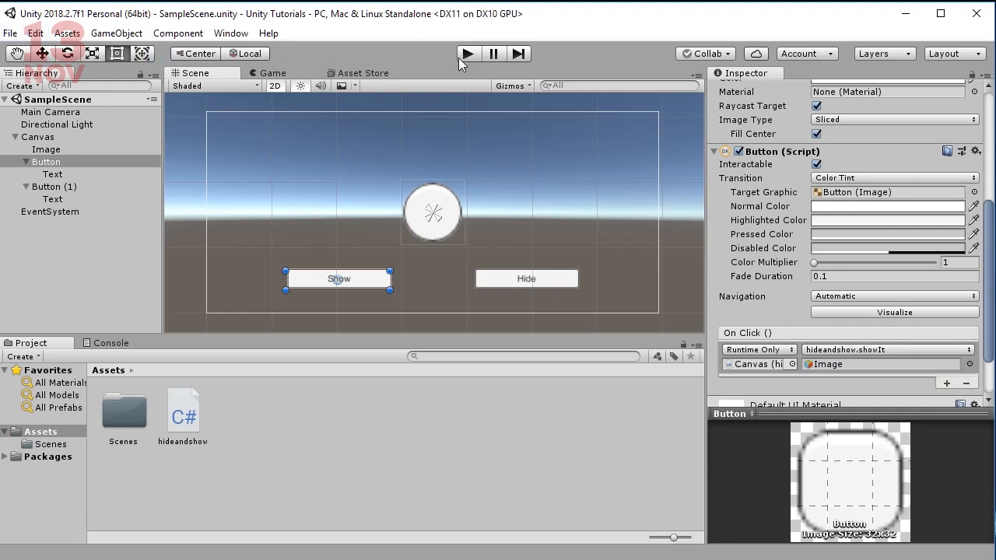
{"action": "left_click", "coordinate": [466, 55]}
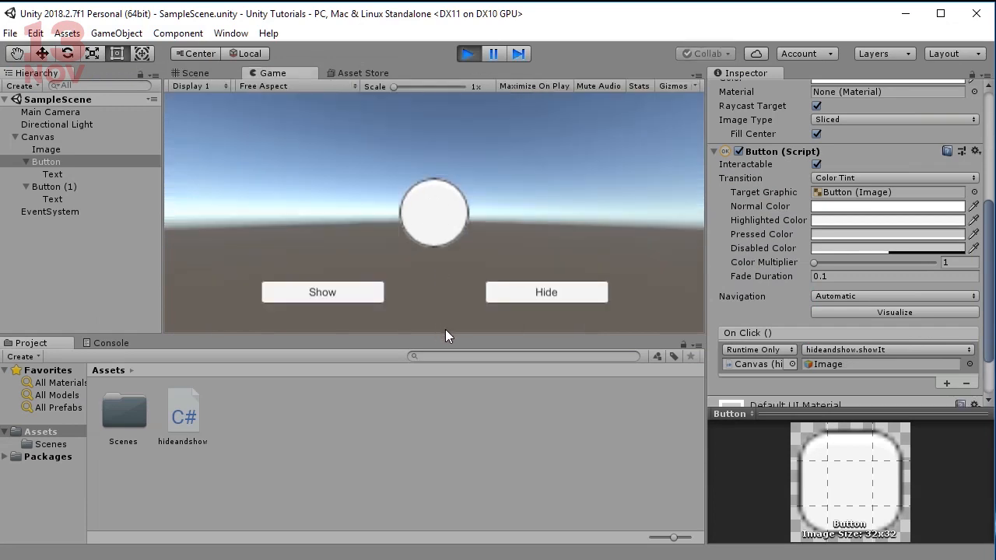
{"action": "left_click", "coordinate": [528, 297]}
{"action": "left_click", "coordinate": [331, 295]}
{"action": "left_click", "coordinate": [525, 291]}
{"action": "left_click", "coordinate": [332, 291]}
{"action": "left_click", "coordinate": [499, 292]}
{"action": "left_click", "coordinate": [346, 294]}
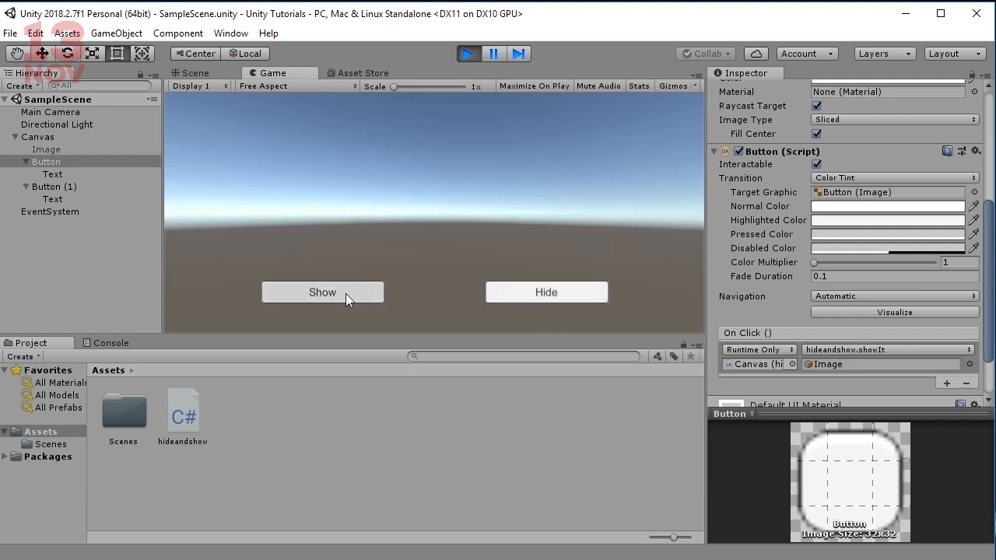
{"action": "left_click", "coordinate": [503, 291]}
{"action": "left_click", "coordinate": [362, 291]}
{"action": "left_click", "coordinate": [513, 292]}
{"action": "left_click", "coordinate": [369, 292]}
{"action": "left_click", "coordinate": [514, 292]}
{"action": "left_click", "coordinate": [342, 292]}
{"action": "left_click", "coordinate": [506, 292]}
{"action": "left_click", "coordinate": [362, 294]}
{"action": "left_click", "coordinate": [538, 292]}
{"action": "left_click", "coordinate": [359, 293]}
{"action": "left_click", "coordinate": [468, 54]}
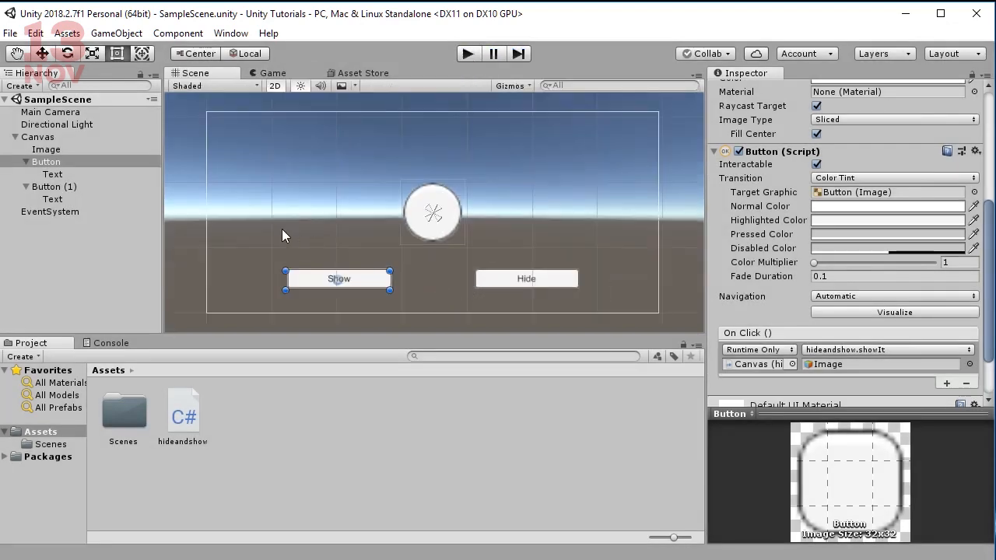
- Switch the Scene view out of 2D mode and add a Cylinder 3D object to the scene
{"action": "left_click", "coordinate": [236, 181]}
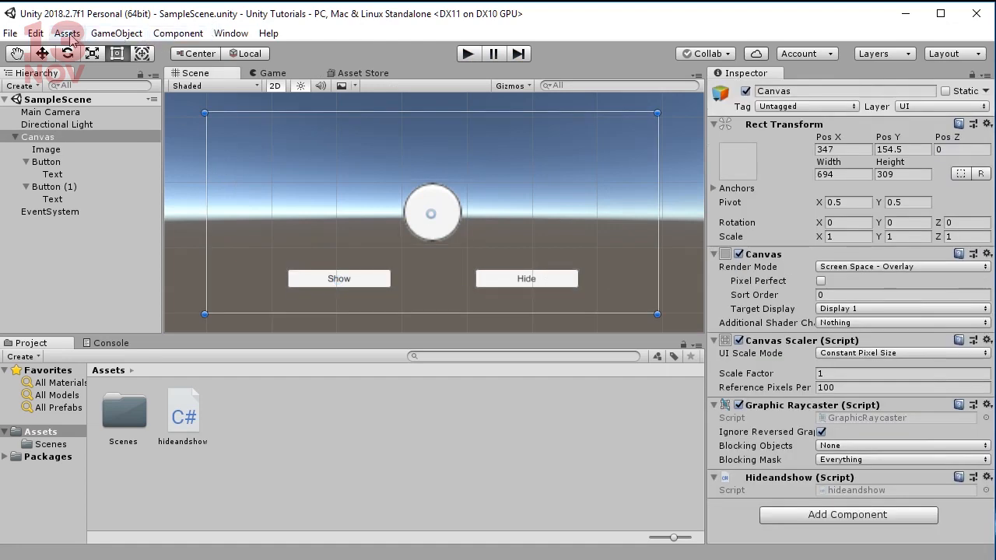
{"action": "left_click", "coordinate": [276, 85]}
{"action": "left_click", "coordinate": [117, 33]}
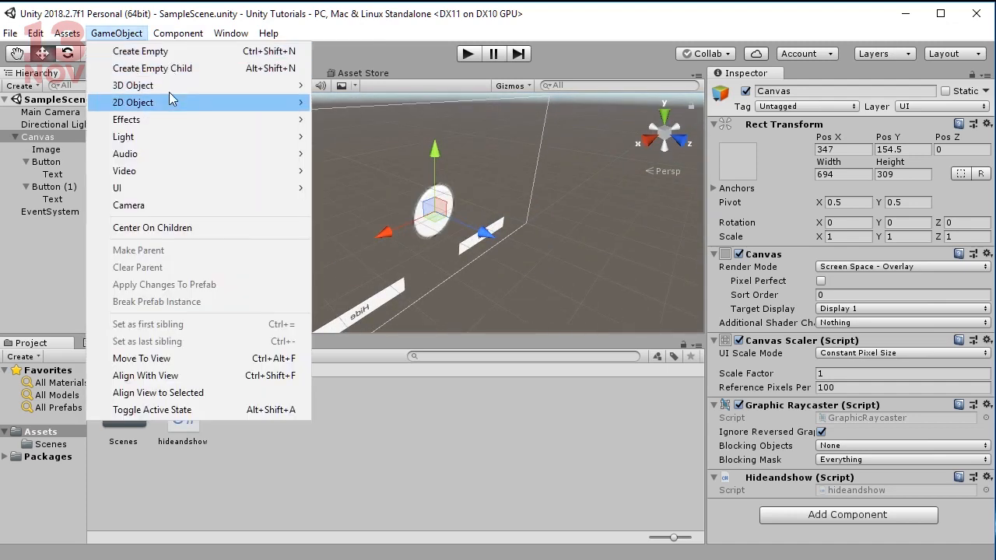
{"action": "mouse_move", "coordinate": [172, 91]}
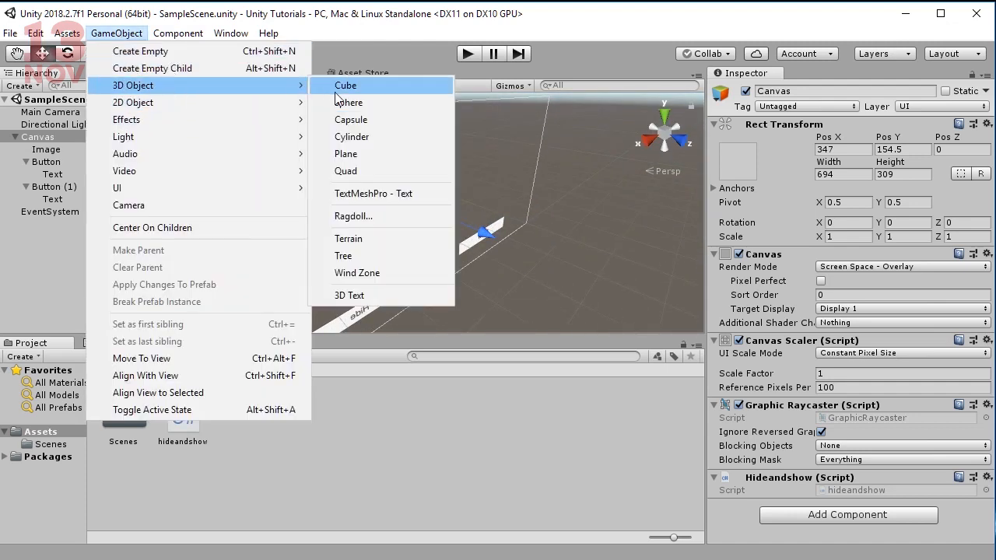
{"action": "left_click", "coordinate": [354, 137]}
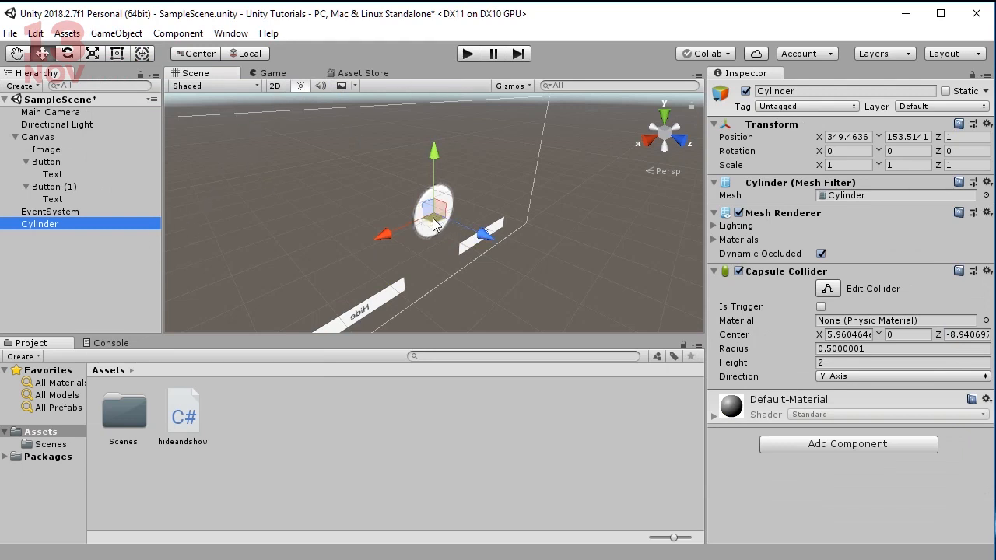
- Move the cylinder along its X axis to X 425, checking how it appears in the Game view
{"action": "left_click_drag", "start_coordinate": [520, 187], "coordinate": [308, 96], "text": "alt"}
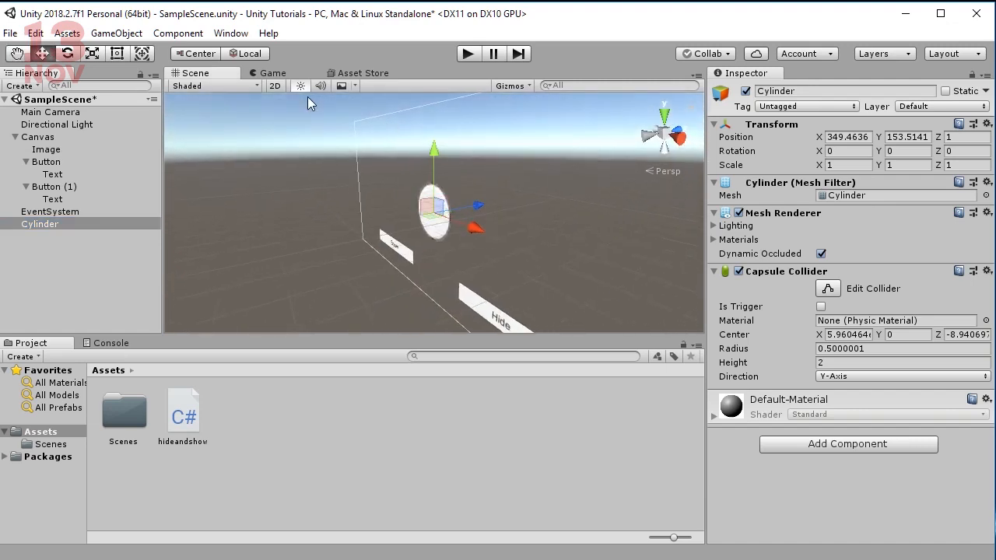
{"action": "left_click", "coordinate": [273, 73]}
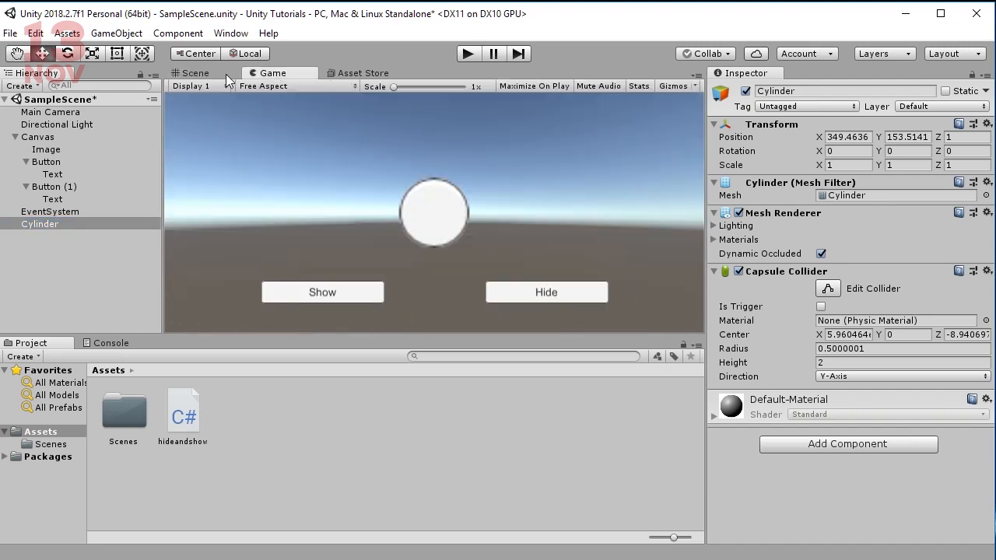
{"action": "left_click", "coordinate": [194, 74]}
{"action": "mouse_move", "coordinate": [478, 225]}
{"action": "left_mouse_down"}
{"action": "mouse_move", "coordinate": [511, 241]}
{"action": "mouse_move", "coordinate": [474, 225]}
{"action": "left_mouse_up"}
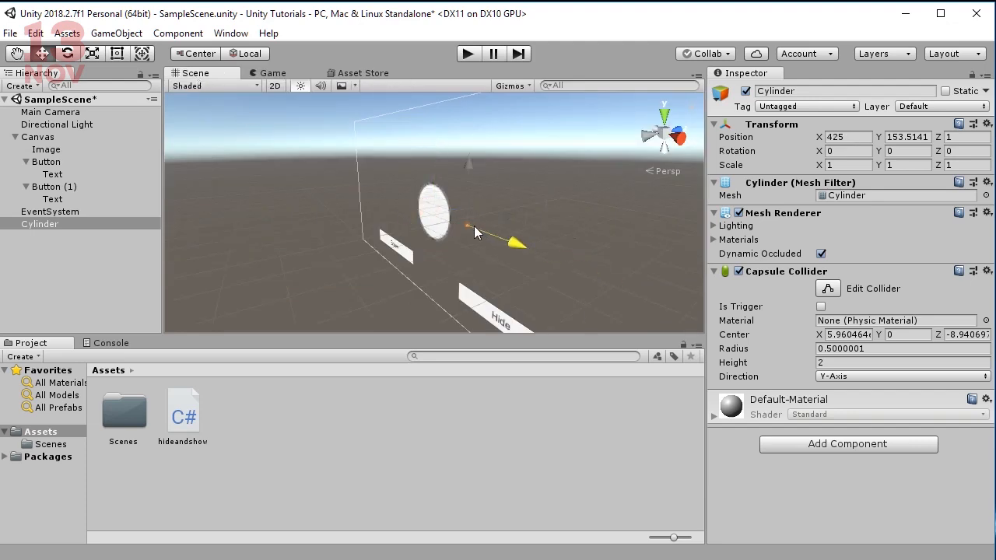
- Scale the cylinder uniformly to about 8.6 and check it in the Game view
{"action": "left_click", "coordinate": [92, 53]}
{"action": "left_click_drag", "start_coordinate": [472, 223], "coordinate": [848, 470]}
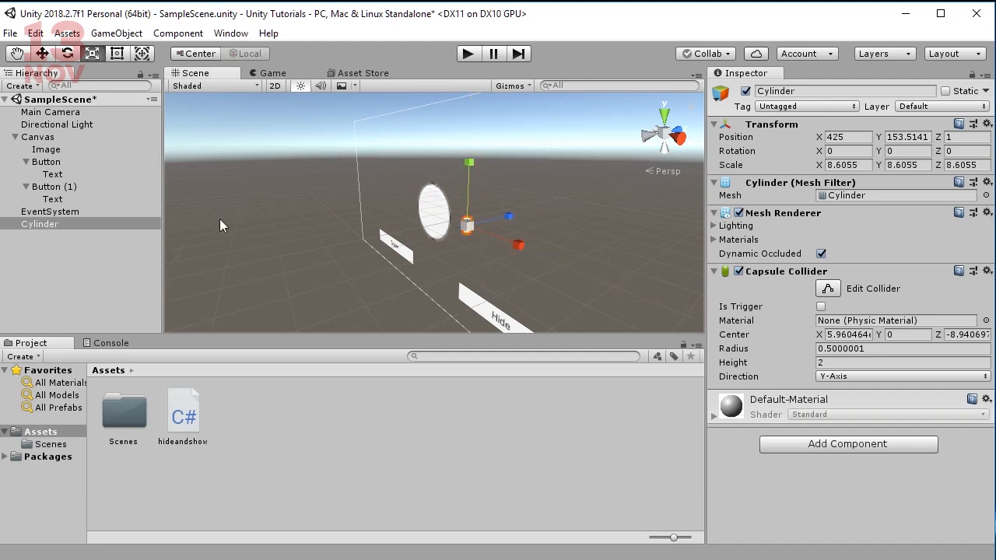
{"action": "left_click", "coordinate": [279, 71]}
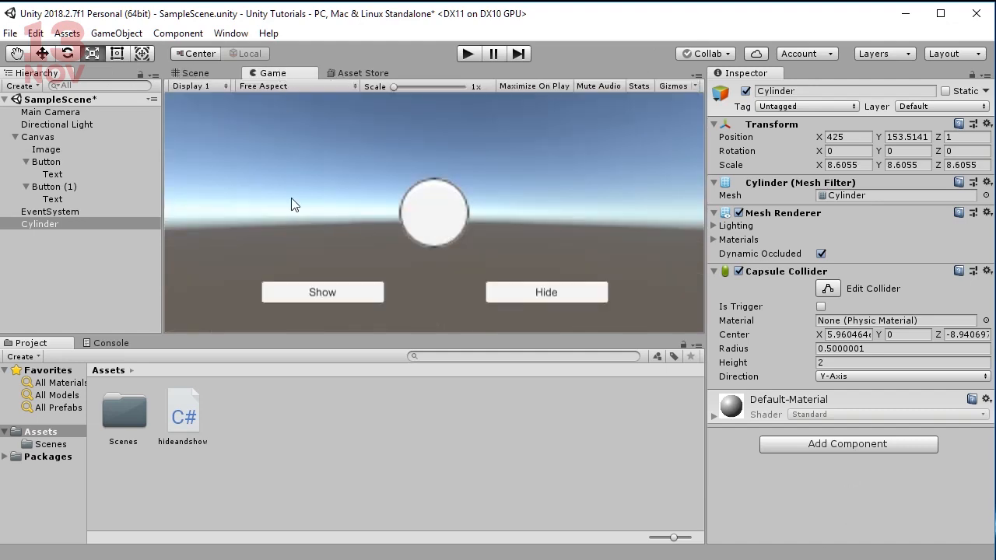
{"action": "left_click", "coordinate": [196, 73]}
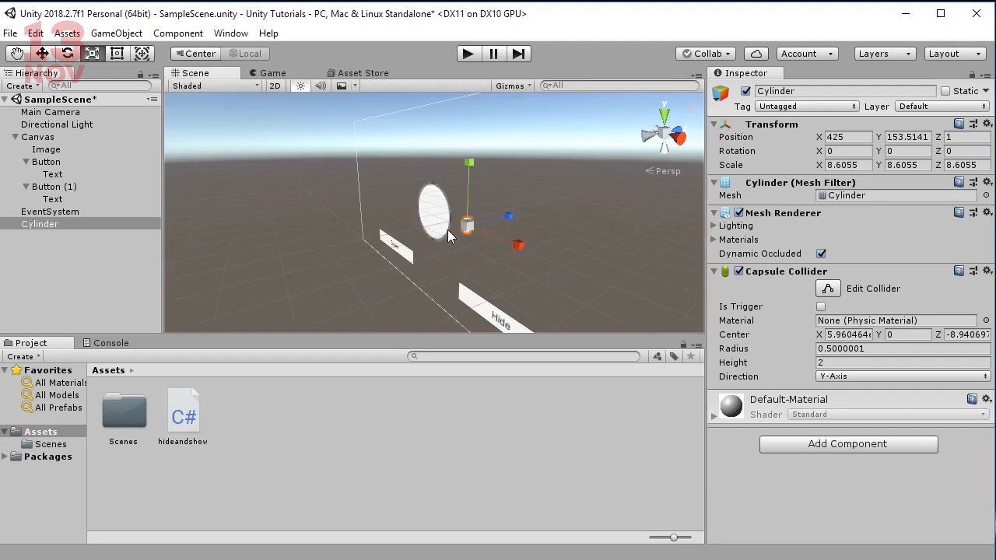
- Compare the Main Camera's location with the cylinder's and reset the cylinder's Transform
{"action": "left_click", "coordinate": [43, 113]}
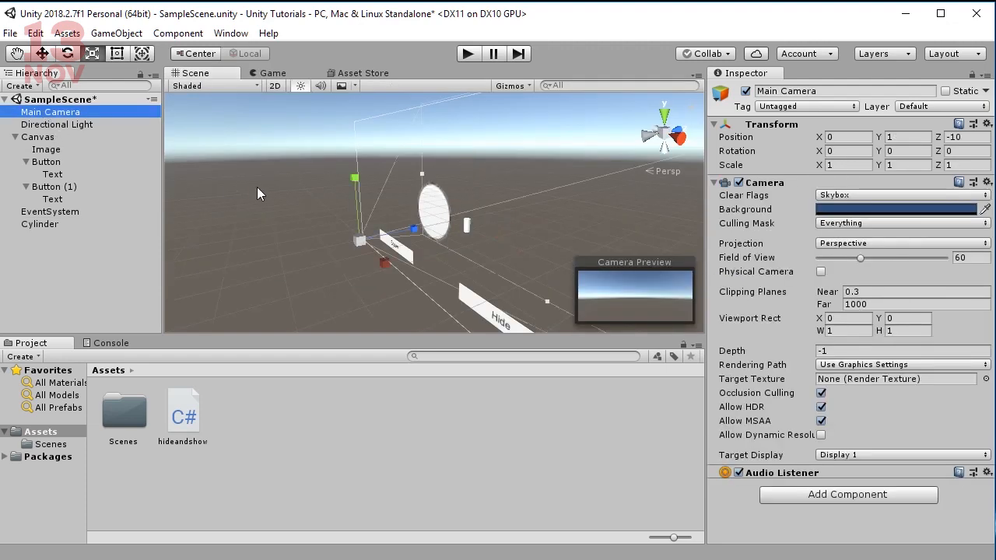
{"action": "left_click_drag", "start_coordinate": [335, 253], "coordinate": [490, 220], "text": "alt"}
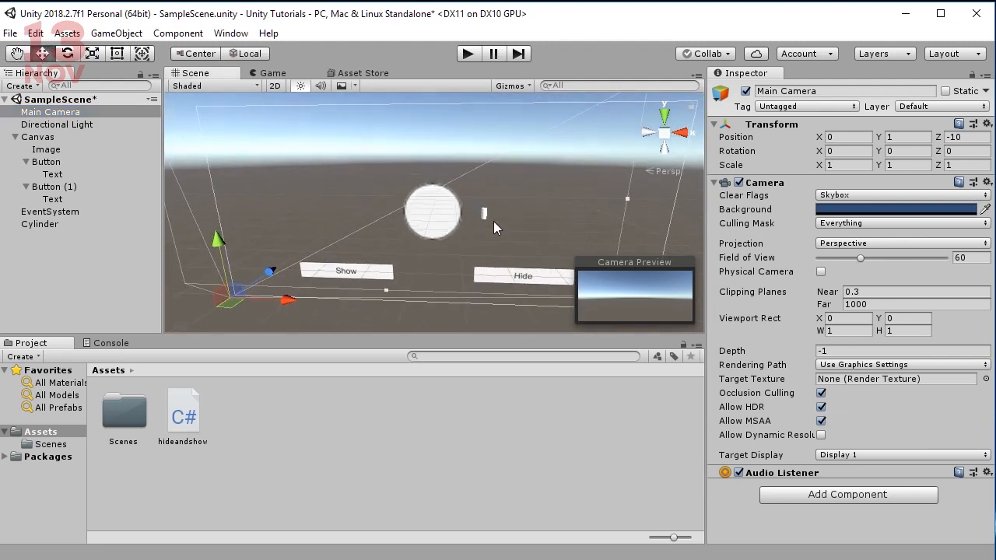
{"action": "left_click", "coordinate": [484, 212]}
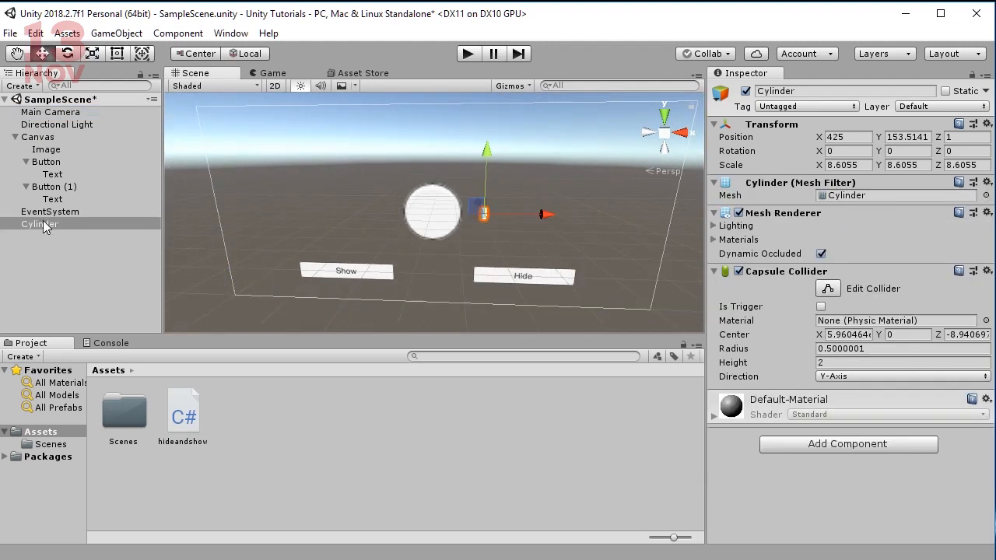
{"action": "left_click", "coordinate": [987, 123]}
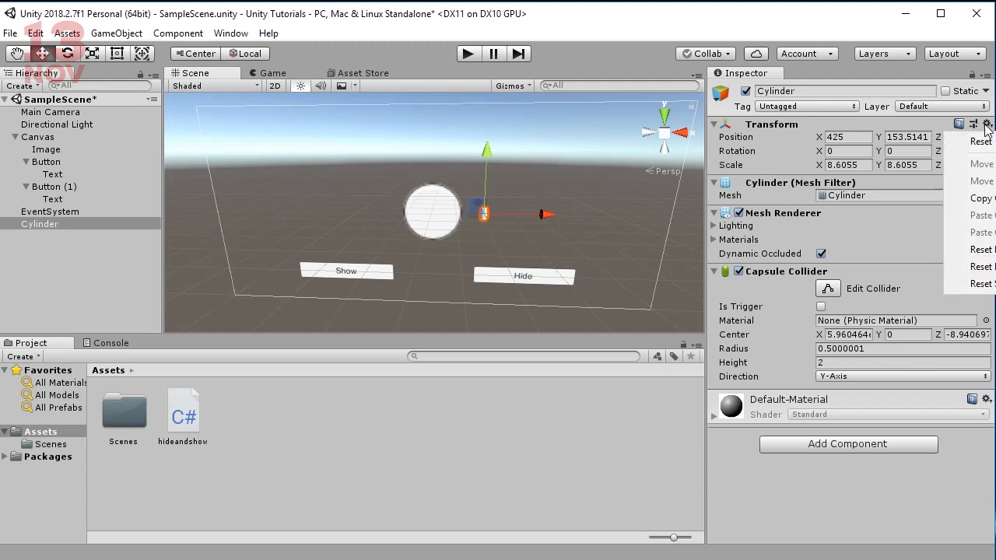
{"action": "left_click", "coordinate": [981, 142]}
- Move the cylinder in front of the camera to Z 52 and X 26, checking its placement in the Game view
{"action": "left_click_drag", "start_coordinate": [272, 269], "coordinate": [297, 255]}
{"action": "left_click", "coordinate": [274, 73]}
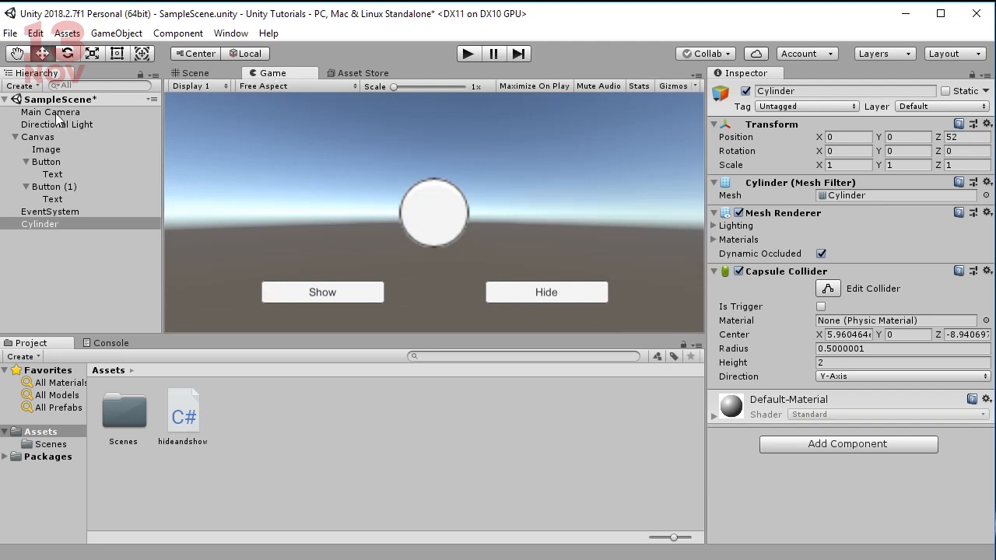
{"action": "left_click", "coordinate": [47, 225]}
{"action": "left_click", "coordinate": [202, 74]}
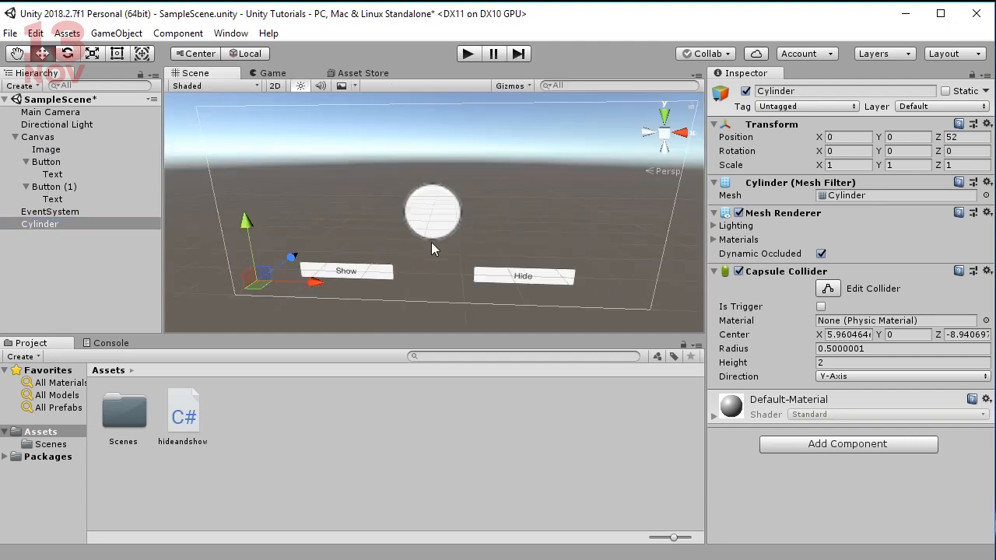
{"action": "left_click_drag", "start_coordinate": [298, 283], "coordinate": [313, 283]}
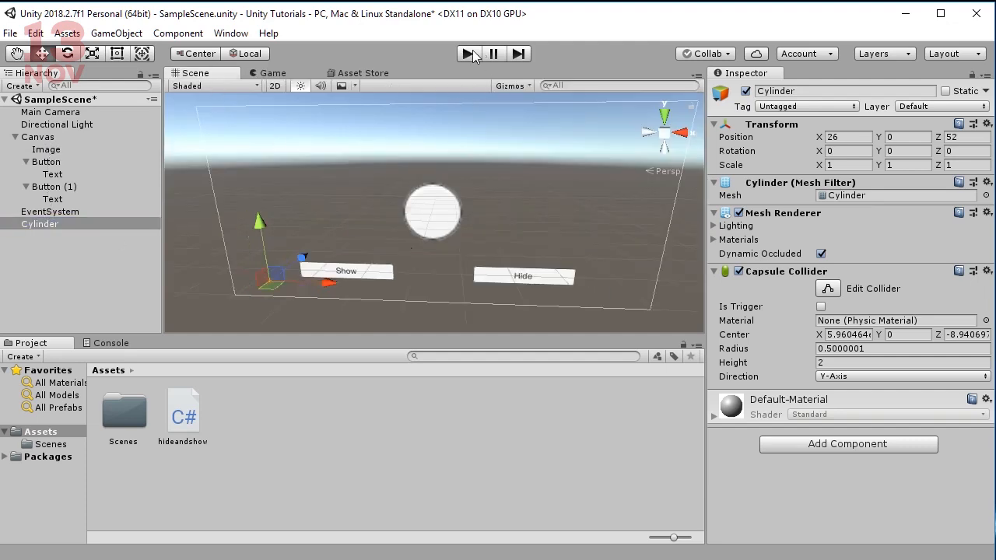
{"action": "left_click", "coordinate": [268, 74]}
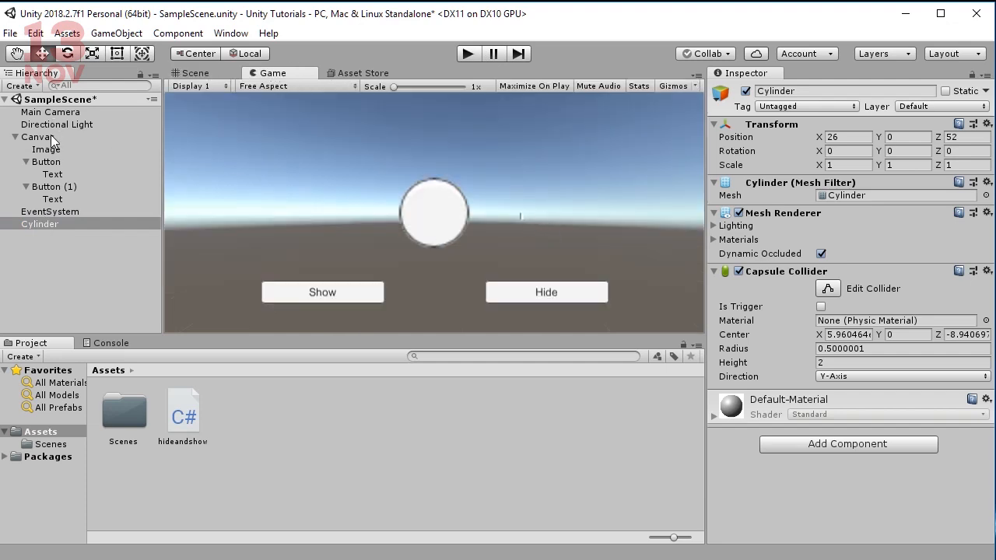
{"action": "left_click", "coordinate": [35, 223]}
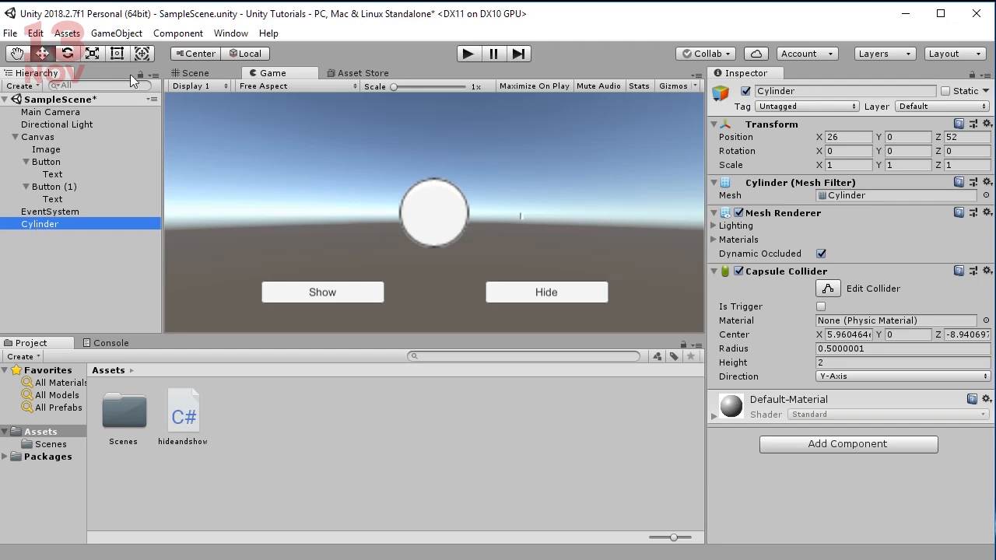
- Scale the cylinder uniformly to about 13.05 and check its size in the Game view
{"action": "left_click", "coordinate": [92, 53]}
{"action": "left_click", "coordinate": [199, 73]}
{"action": "left_click_drag", "start_coordinate": [266, 281], "coordinate": [994, 467]}
{"action": "left_click", "coordinate": [267, 72]}
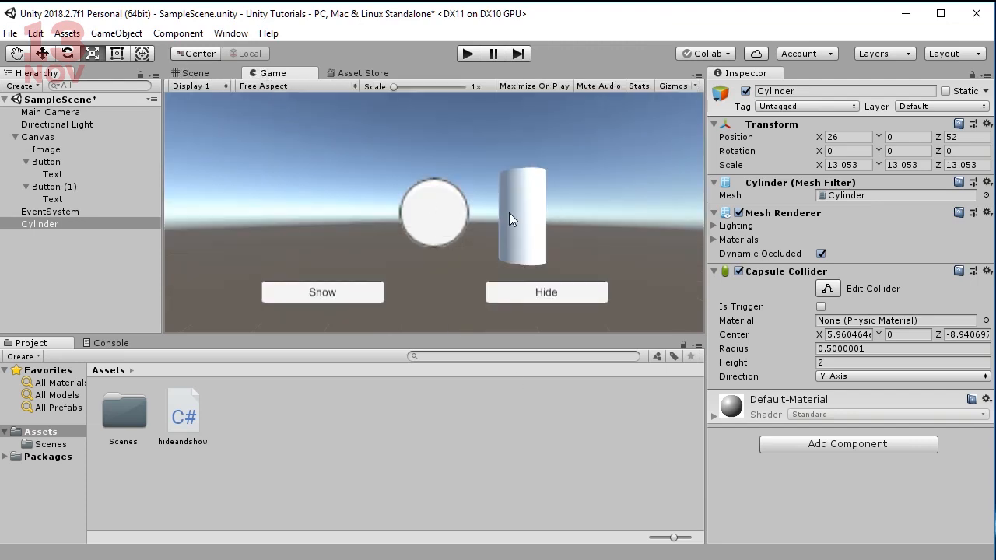
{"action": "left_click", "coordinate": [192, 72]}
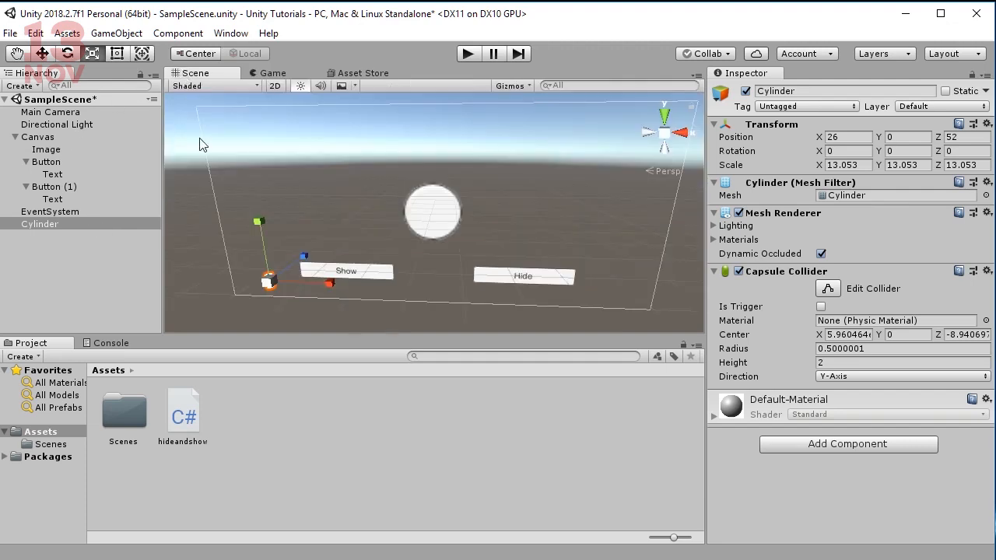
- Replace Image with Cylinder as the showIt and hideIt argument in the Show and Hide buttons' On Click events
{"action": "left_click", "coordinate": [57, 163]}
{"action": "scroll", "coordinate": [815, 342], "scroll_direction": "down", "scroll_amount": 5}
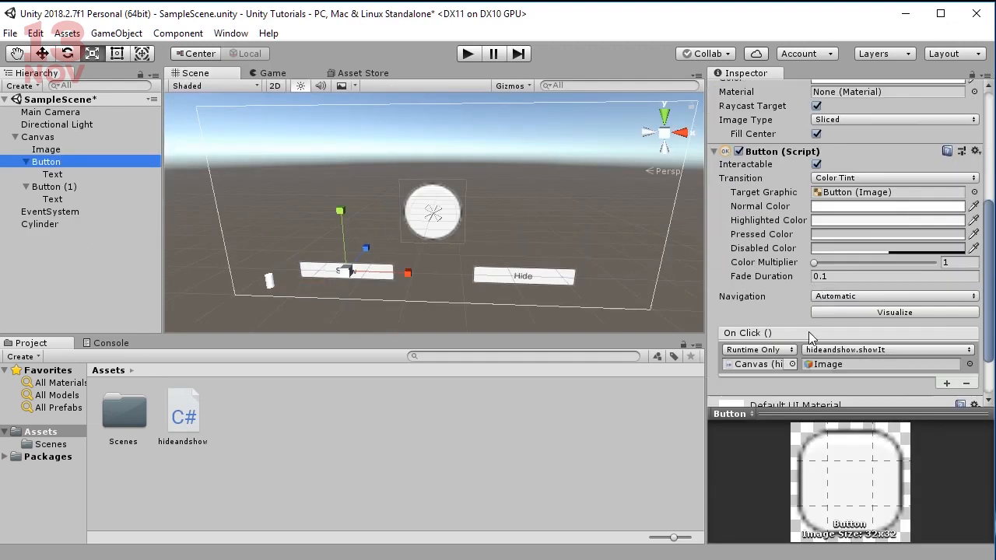
{"action": "left_click_drag", "start_coordinate": [53, 223], "coordinate": [829, 379]}
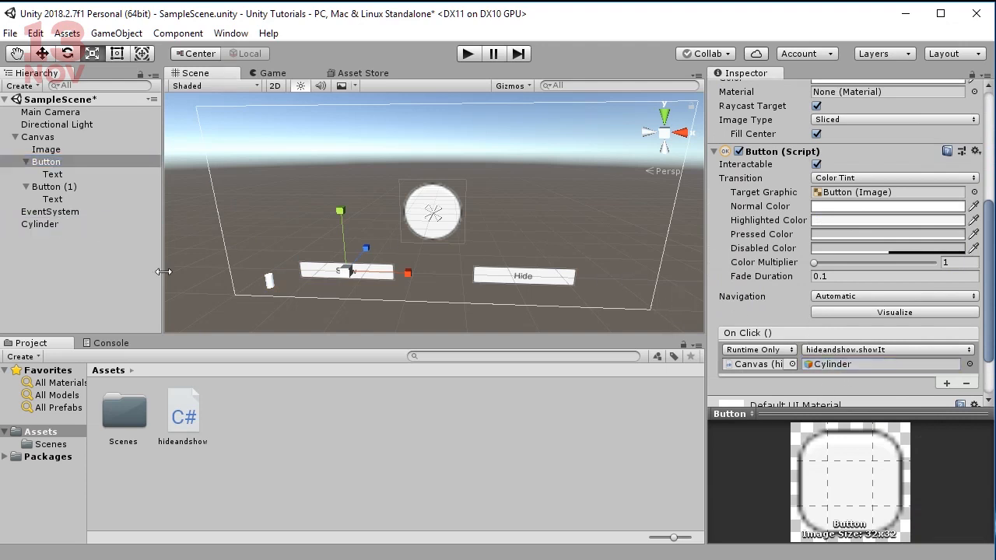
{"action": "left_click", "coordinate": [64, 187]}
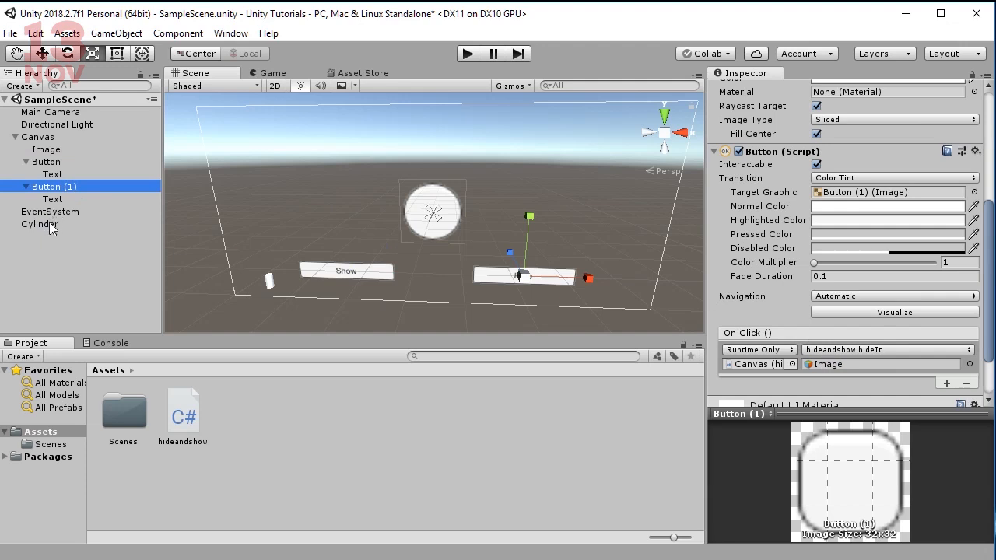
{"action": "left_click_drag", "start_coordinate": [40, 227], "coordinate": [855, 372]}
- Run the scene and test hiding and showing the cylinder repeatedly with the Hide and Show buttons
{"action": "left_click", "coordinate": [468, 54]}
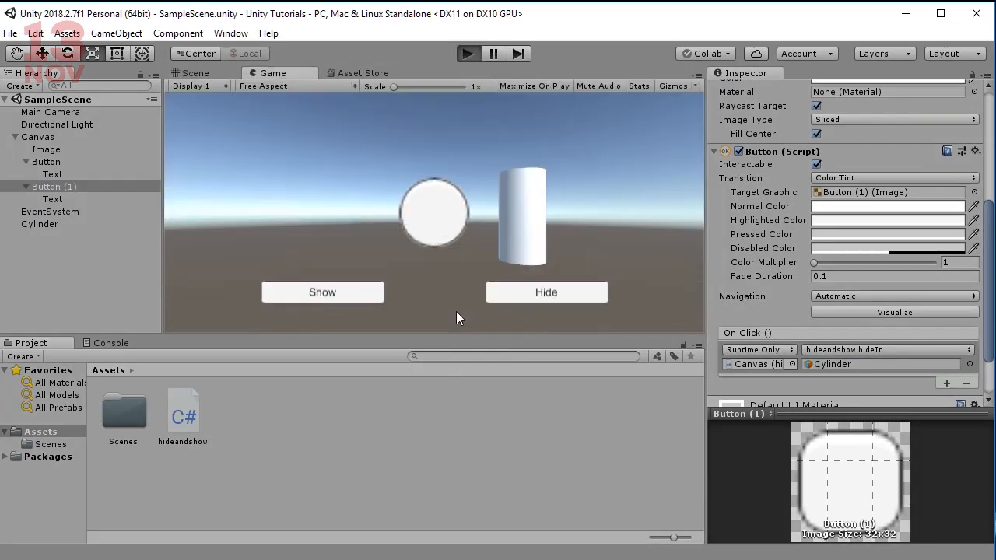
{"action": "left_click", "coordinate": [510, 294]}
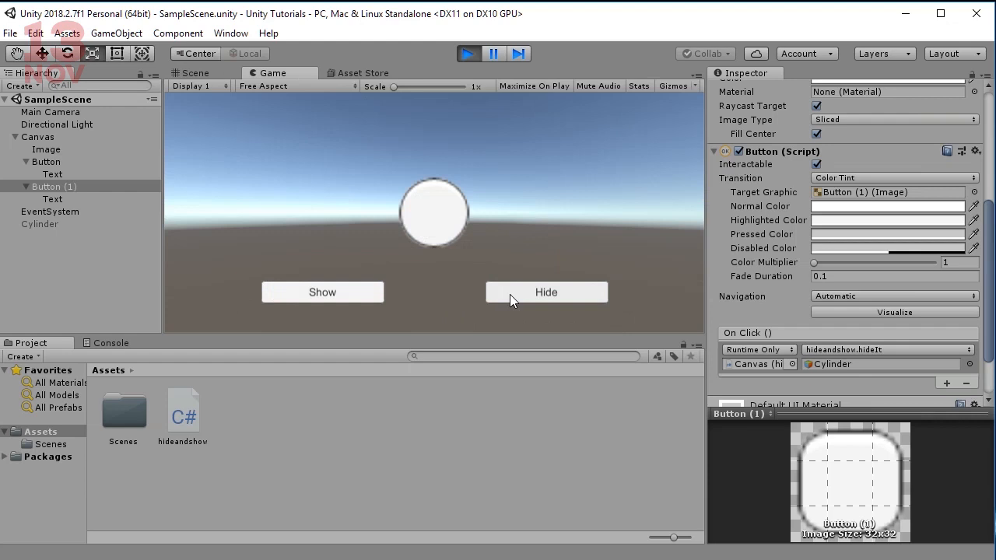
{"action": "left_click", "coordinate": [351, 293]}
{"action": "left_click", "coordinate": [513, 293]}
{"action": "left_click", "coordinate": [359, 293]}
{"action": "left_click", "coordinate": [539, 299]}
{"action": "left_click", "coordinate": [365, 294]}
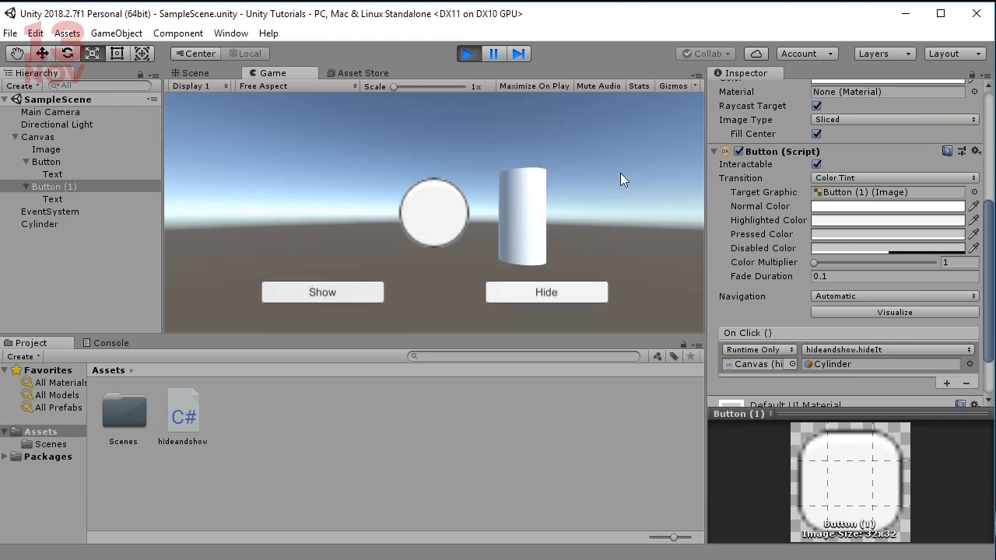